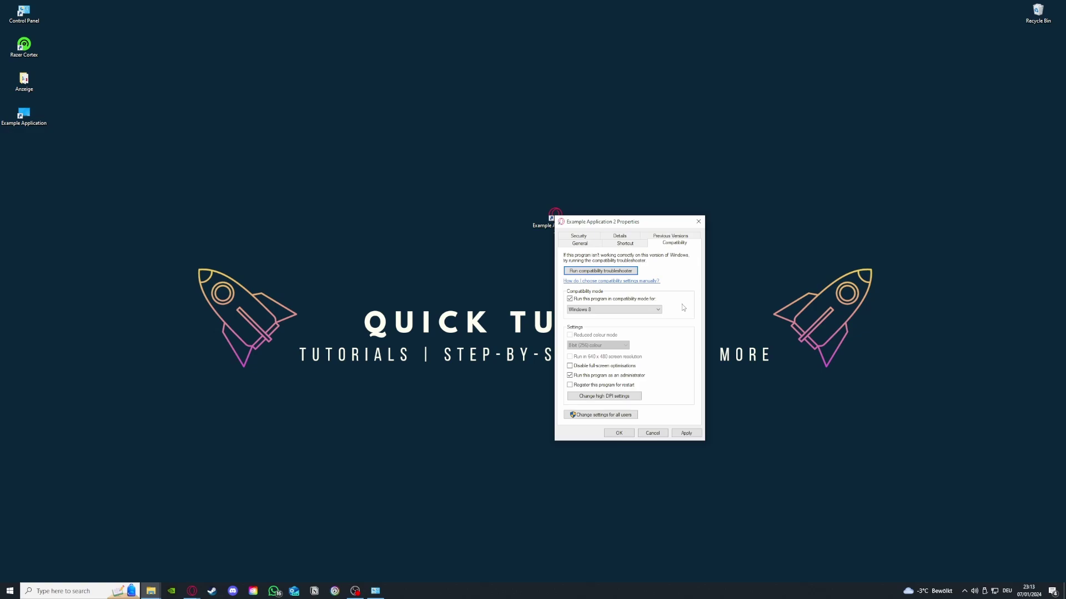
Apply the compatibility settings of Example Application 2 and close its properties.
{"action": "left_click", "coordinate": [685, 433]}
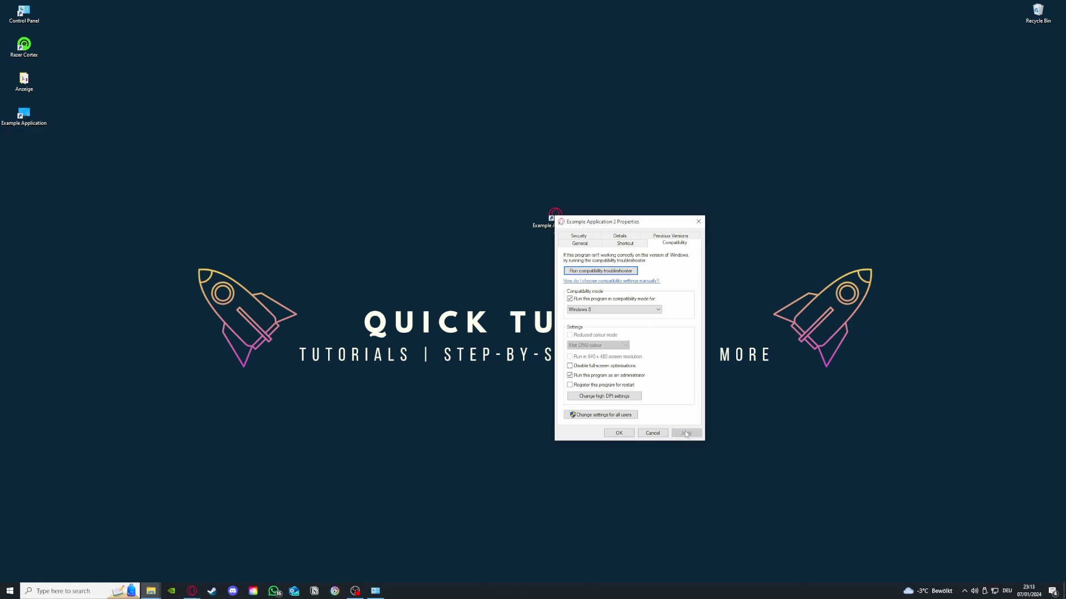
{"action": "left_click", "coordinate": [617, 434]}
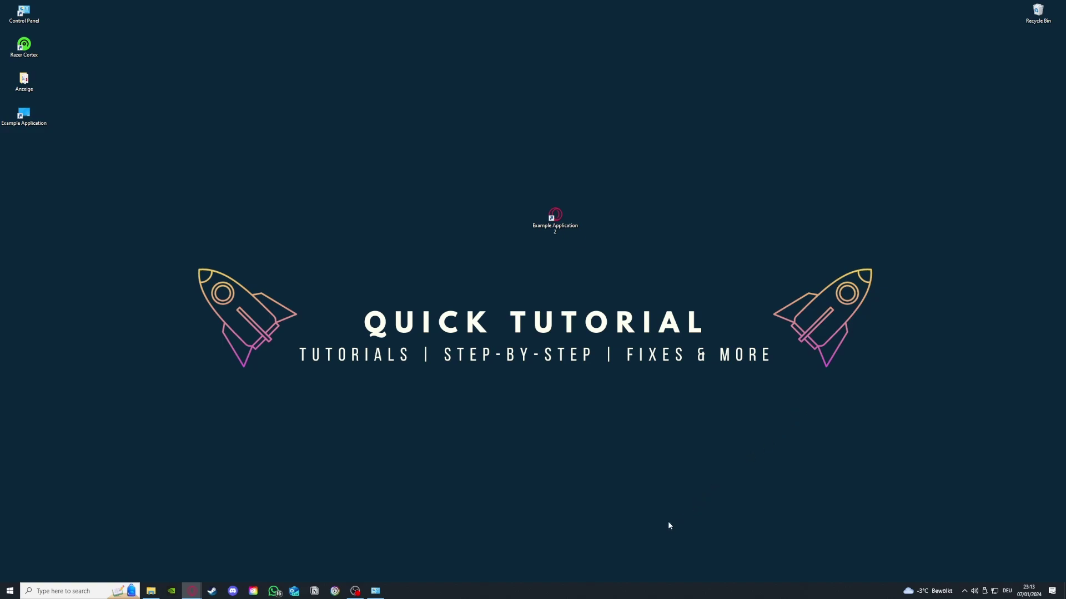
Open Task Manager and maximise its window.
{"action": "right_click", "coordinate": [588, 592]}
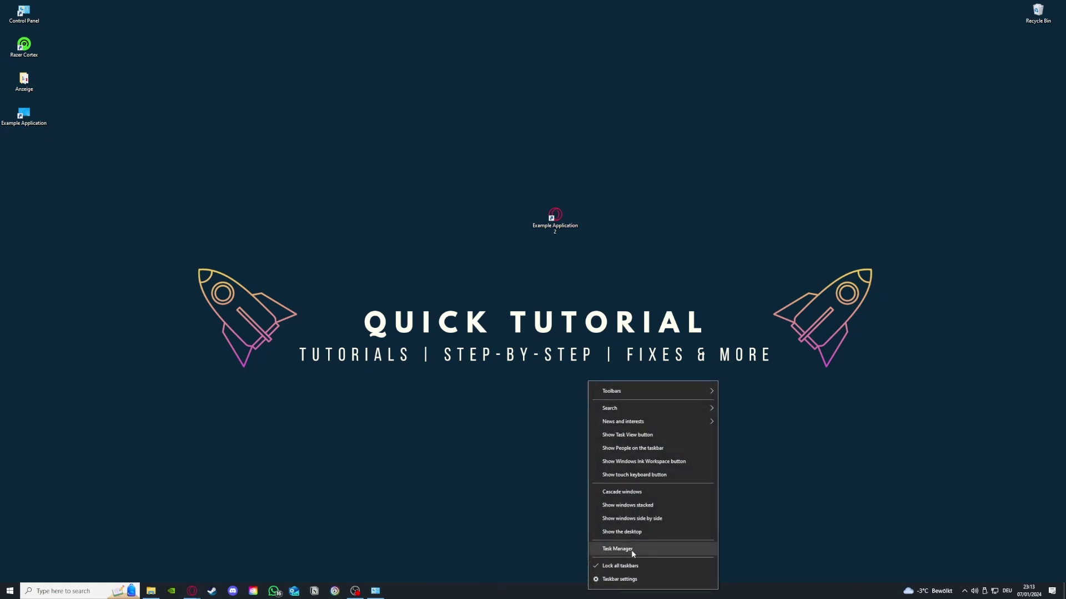
{"action": "left_click", "coordinate": [634, 550]}
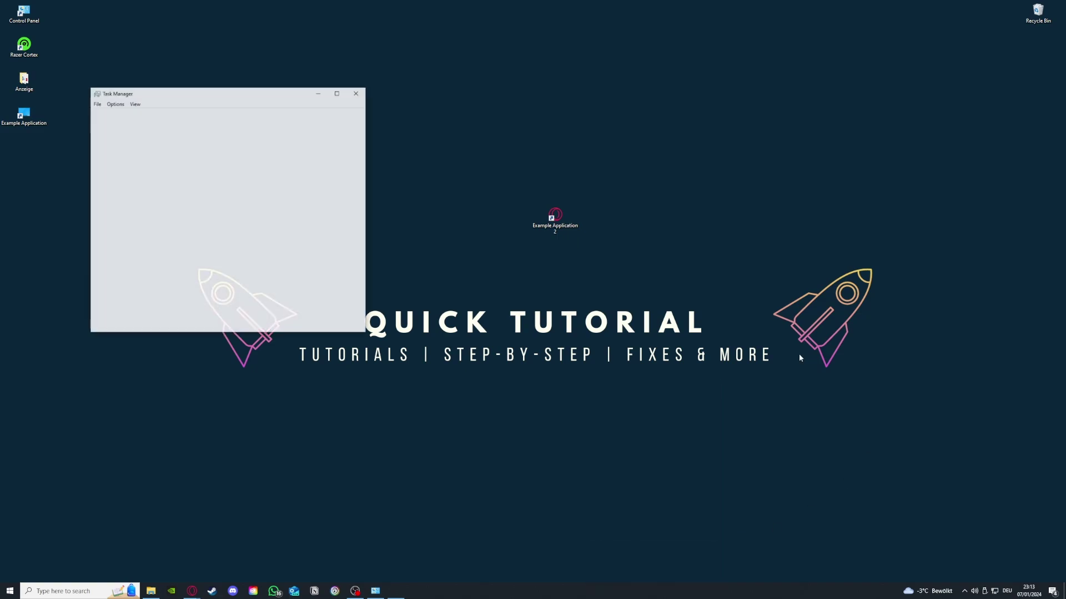
{"action": "left_click", "coordinate": [337, 93]}
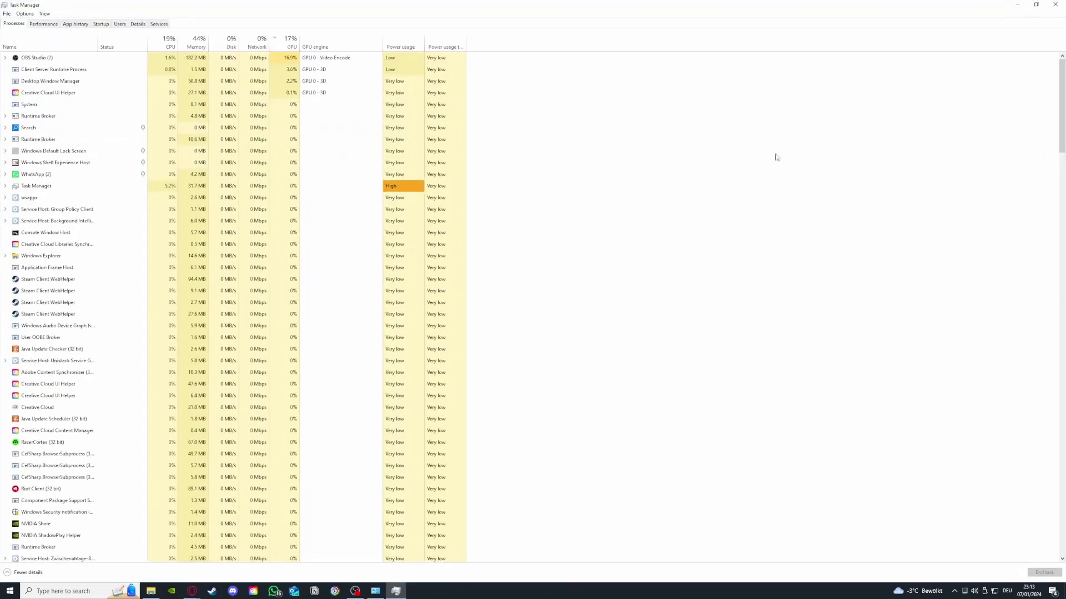
Review the running processes and end the Steam Client WebHelper task listed directly below Application Frame Host.
{"action": "scroll", "coordinate": [129, 163], "scroll_direction": "down", "scroll_amount": 7}
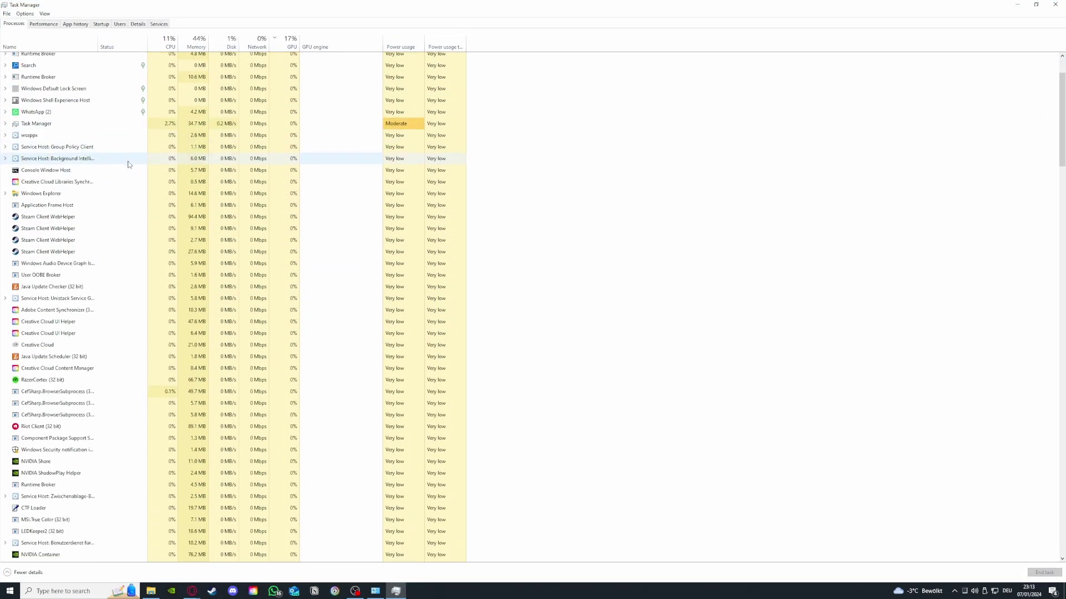
{"action": "scroll", "coordinate": [128, 165], "scroll_direction": "down", "scroll_amount": 12}
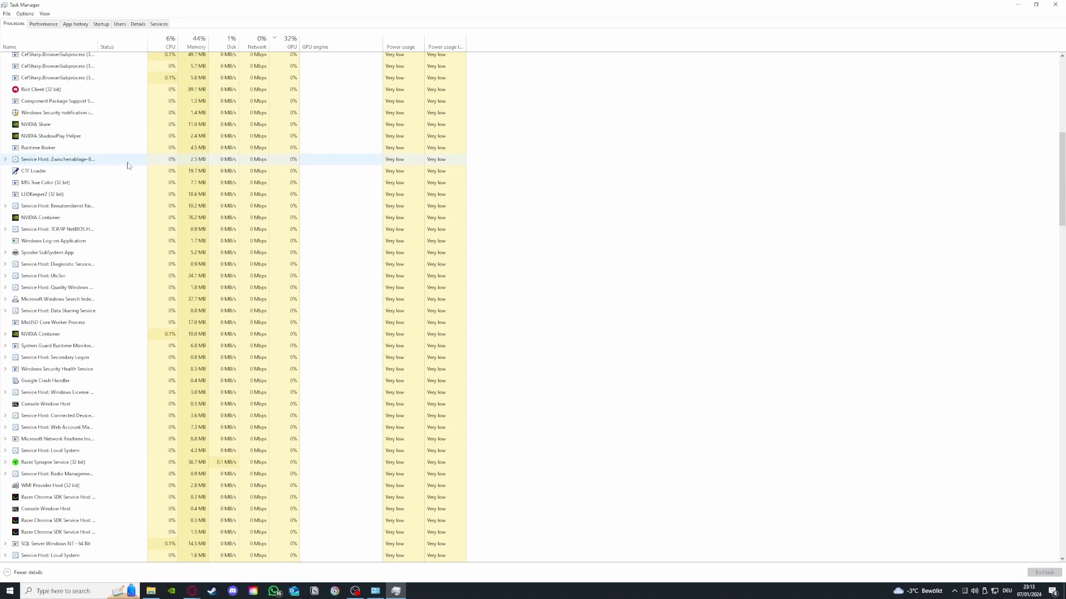
{"action": "scroll", "coordinate": [129, 166], "scroll_direction": "down", "scroll_amount": 11}
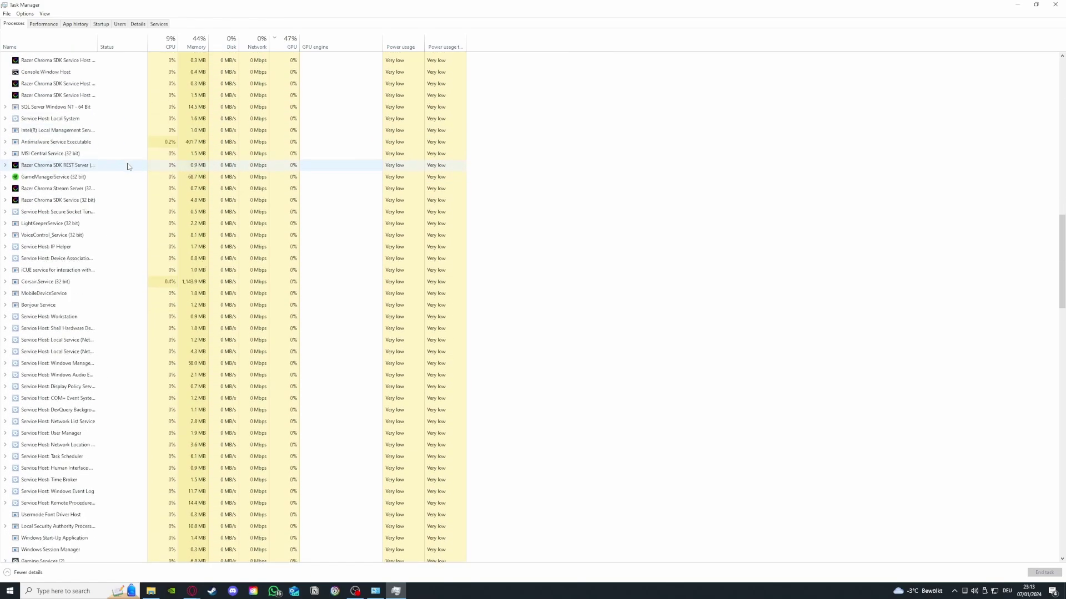
{"action": "scroll", "coordinate": [133, 176], "scroll_direction": "down", "scroll_amount": 4}
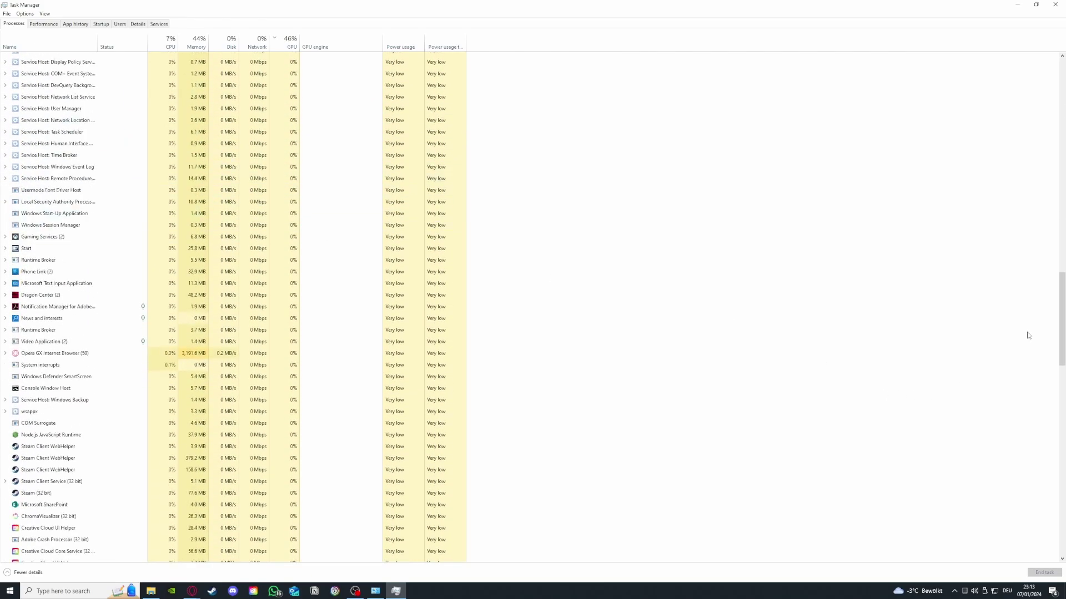
{"action": "left_click_drag", "start_coordinate": [1062, 333], "coordinate": [1061, 106]}
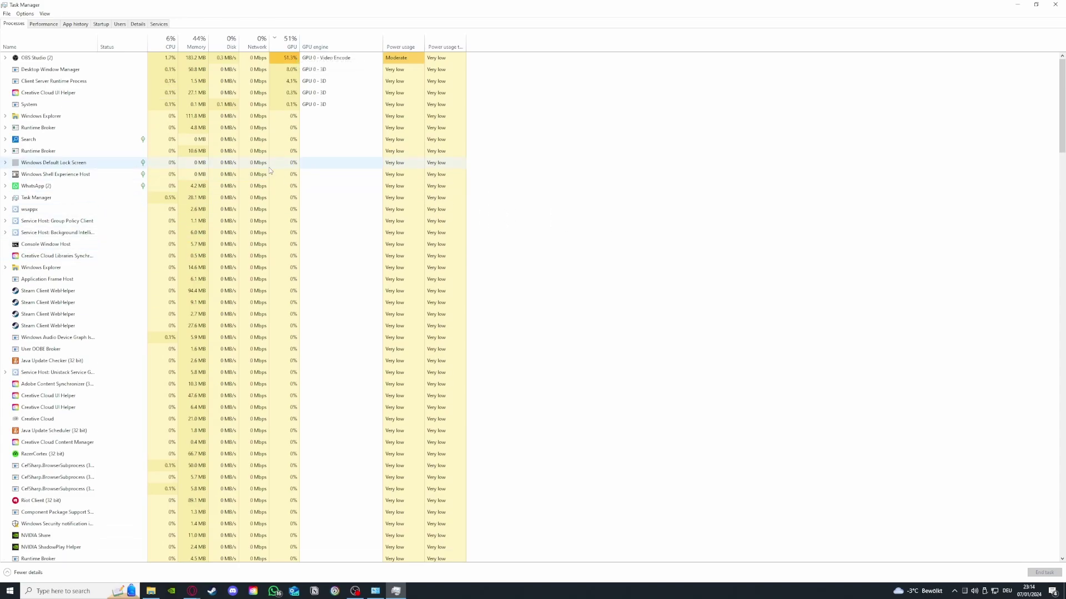
{"action": "left_click", "coordinate": [125, 291]}
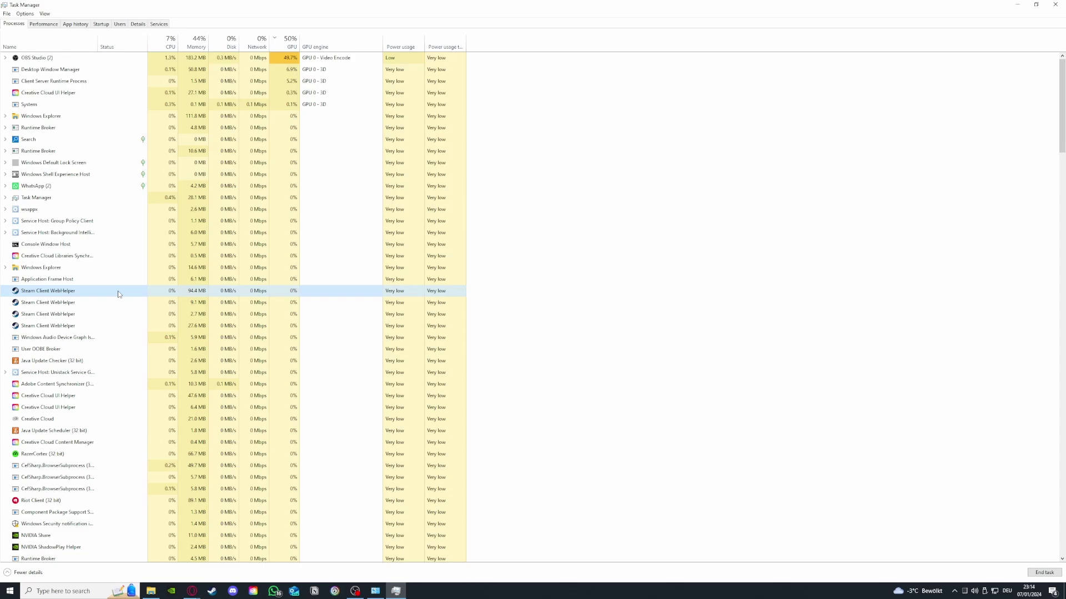
{"action": "right_click", "coordinate": [117, 294]}
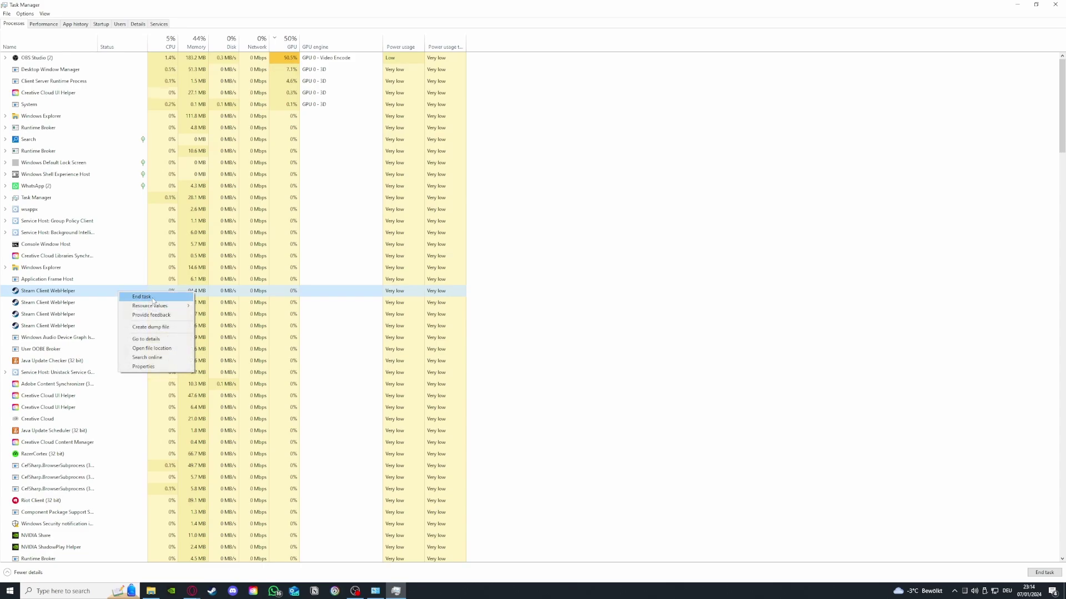
{"action": "left_click", "coordinate": [153, 299]}
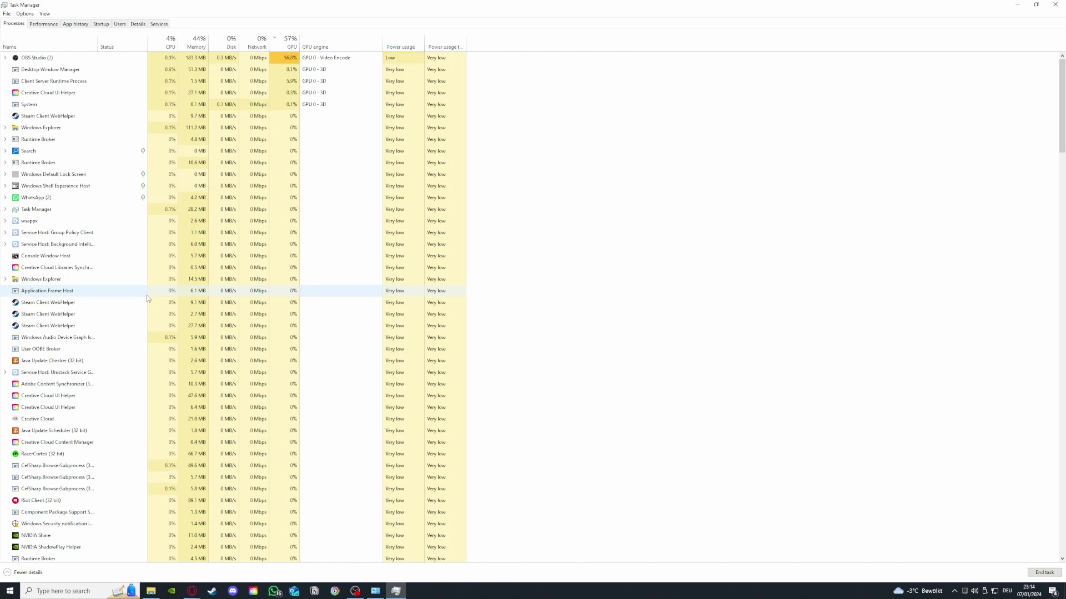
Examine the performance graphs for memory, CPU and GPU 0.
{"action": "left_click", "coordinate": [55, 24]}
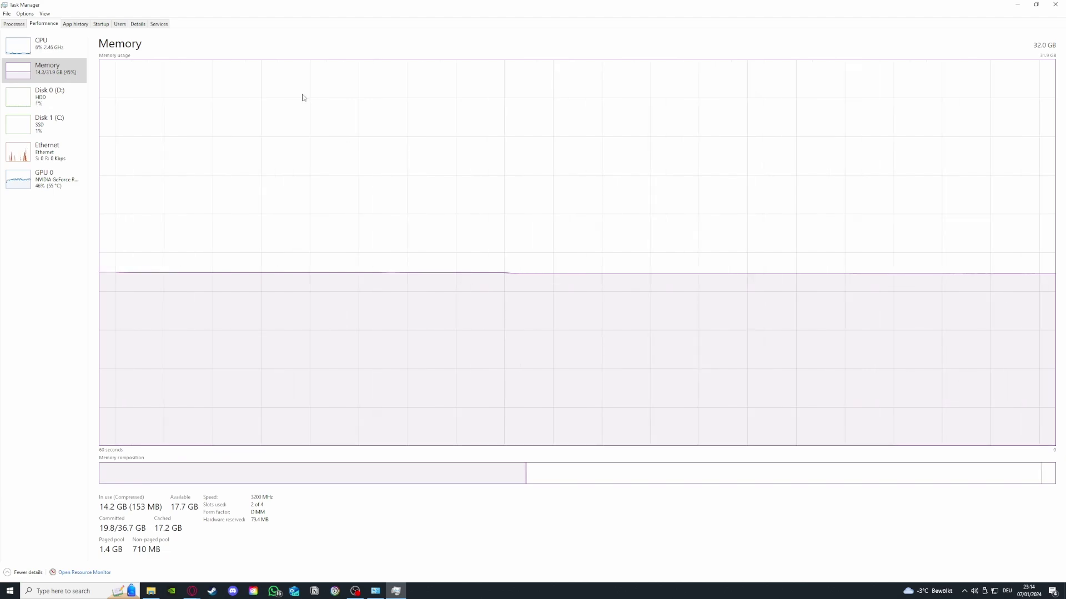
{"action": "left_click", "coordinate": [44, 44]}
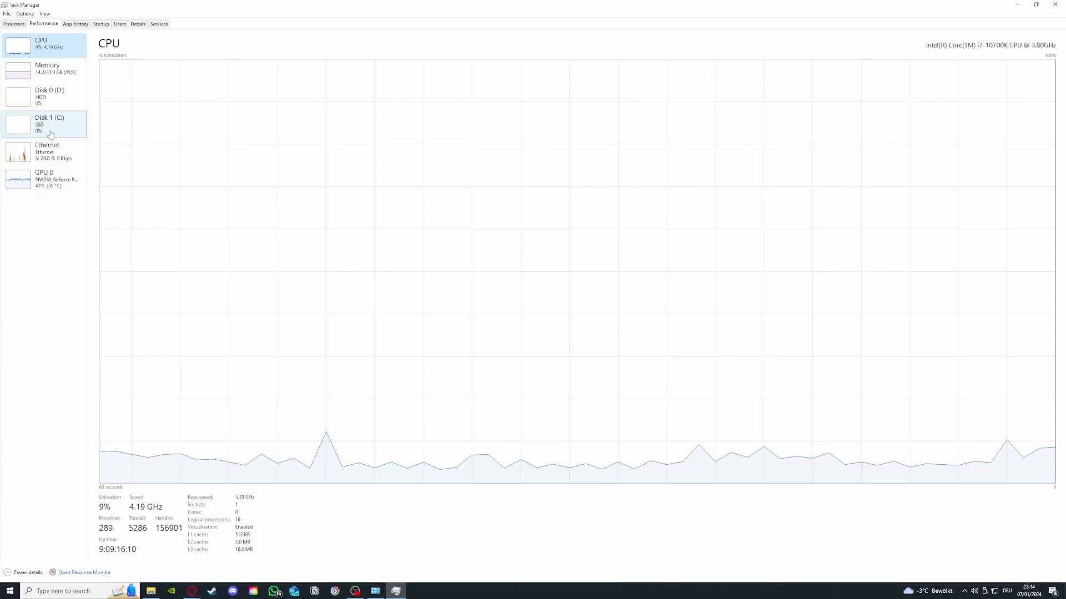
{"action": "left_click", "coordinate": [44, 178]}
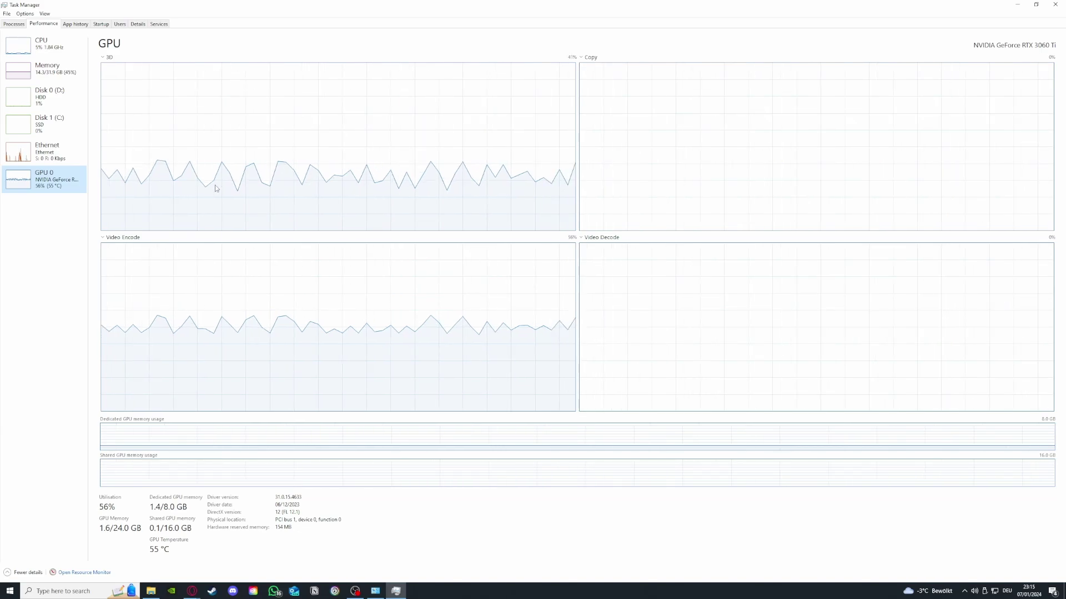
Return to the list of running processes and look through it again.
{"action": "left_click", "coordinate": [14, 23]}
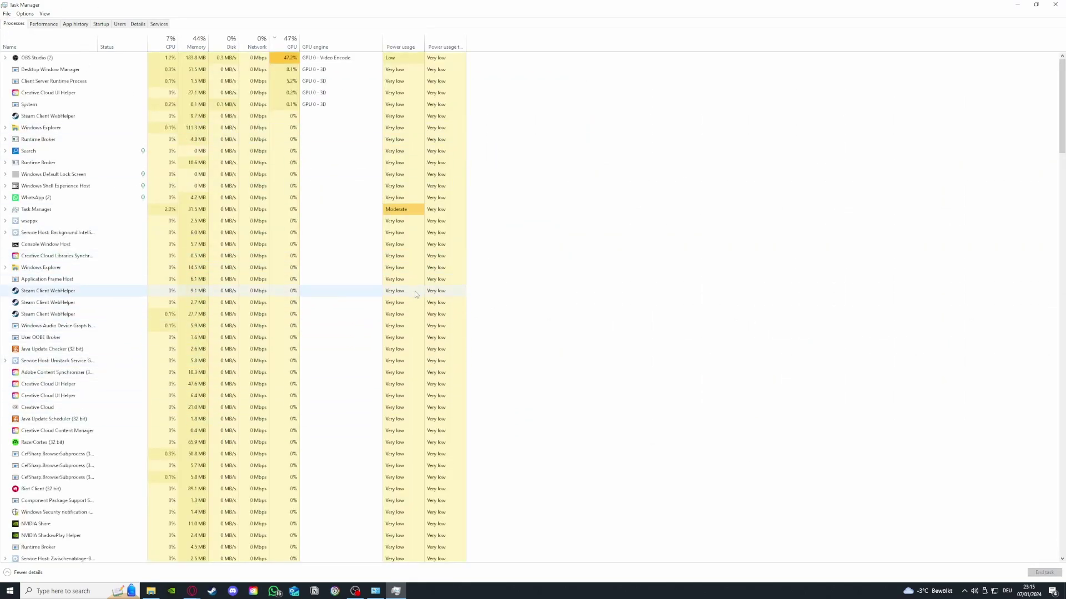
{"action": "scroll", "coordinate": [117, 306], "scroll_direction": "down", "scroll_amount": 2}
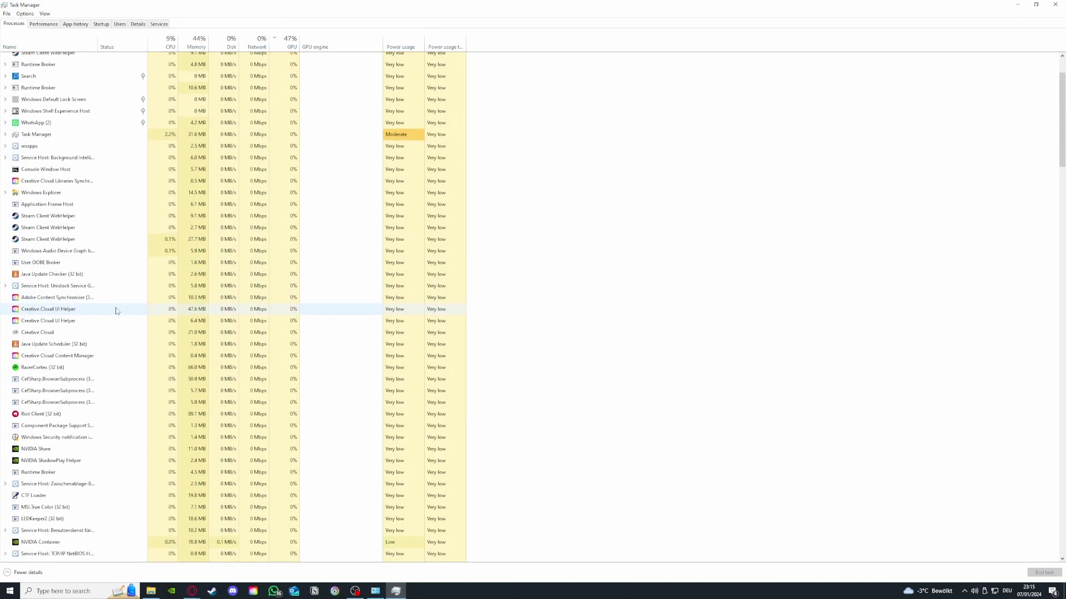
{"action": "scroll", "coordinate": [119, 308], "scroll_direction": "up", "scroll_amount": 2}
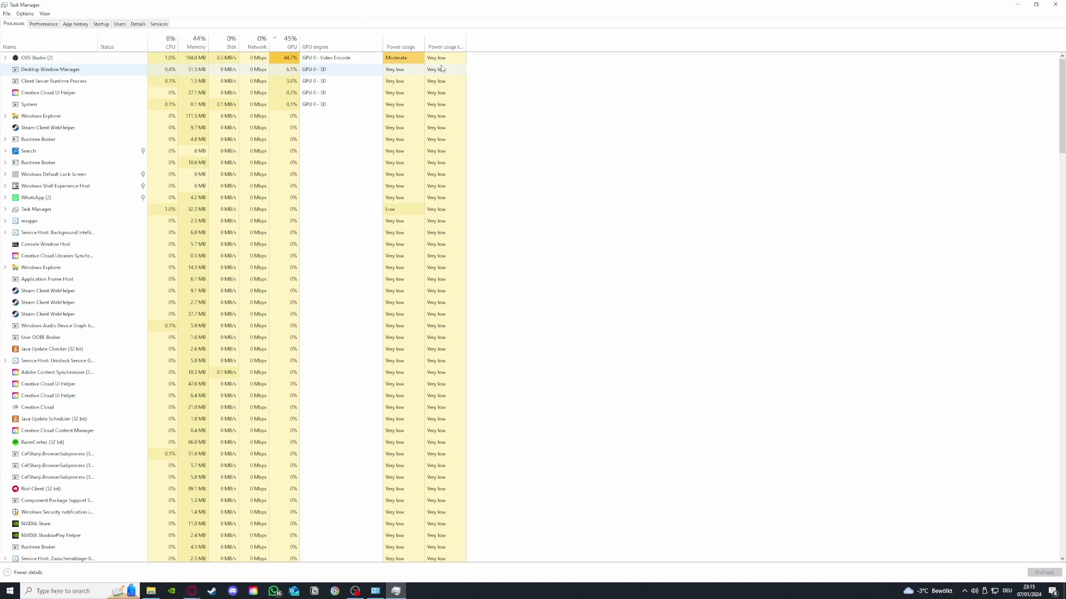
Review the startup apps, check the enable and disable options for Parsec and iCUE, and close Task Manager.
{"action": "left_click", "coordinate": [80, 27]}
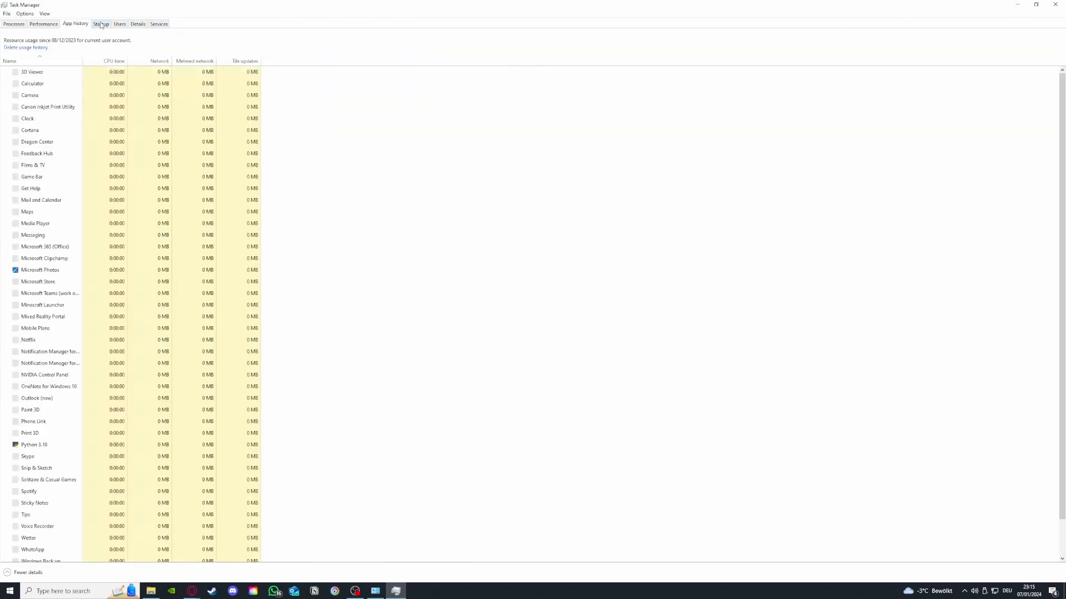
{"action": "left_click", "coordinate": [101, 25]}
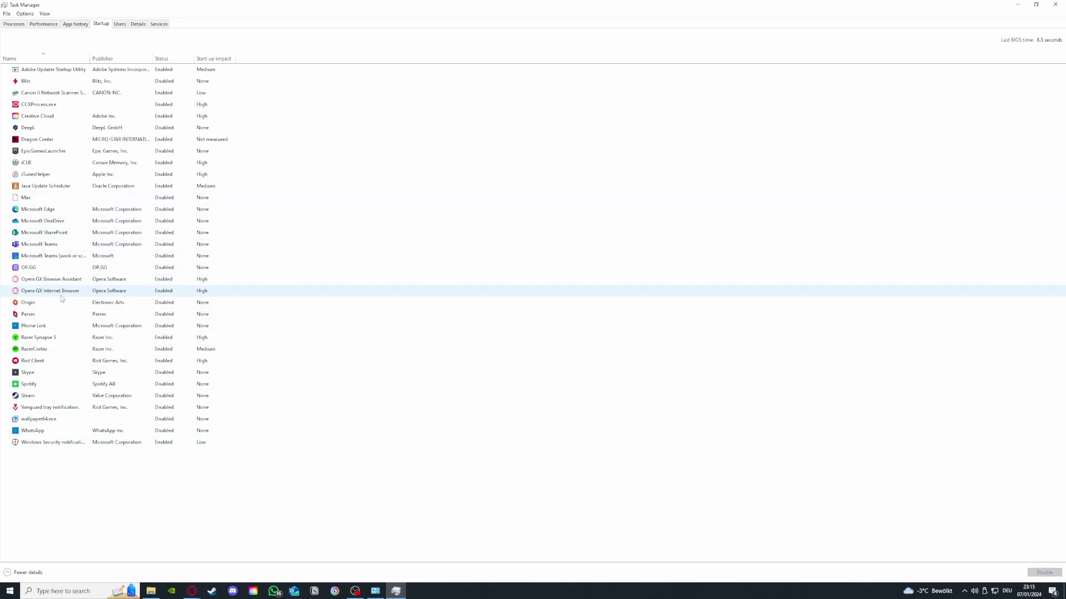
{"action": "left_click", "coordinate": [60, 316]}
{"action": "right_click", "coordinate": [69, 316]}
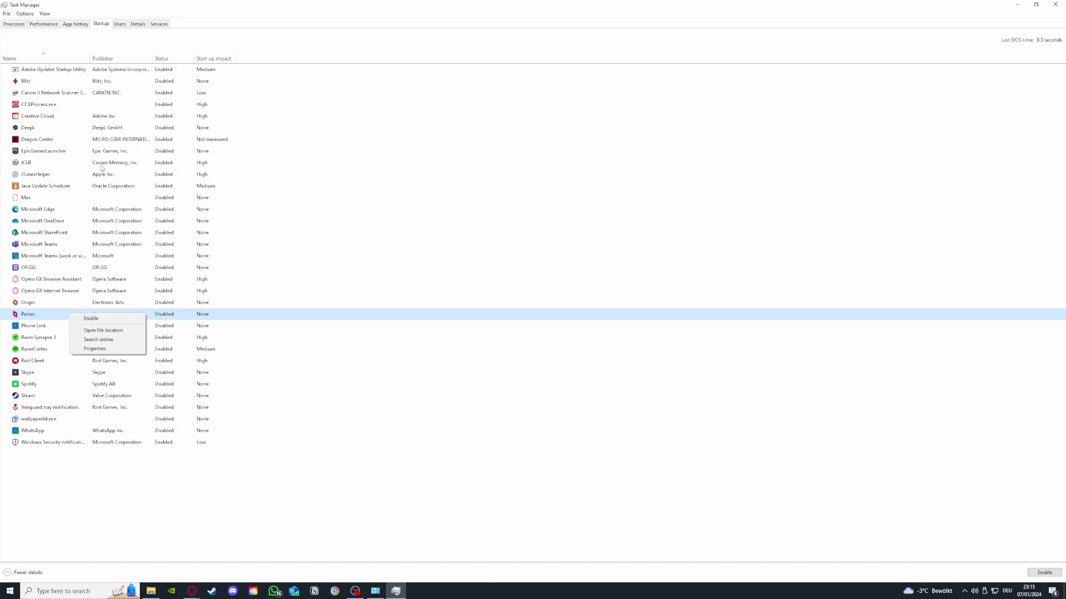
{"action": "right_click", "coordinate": [62, 165]}
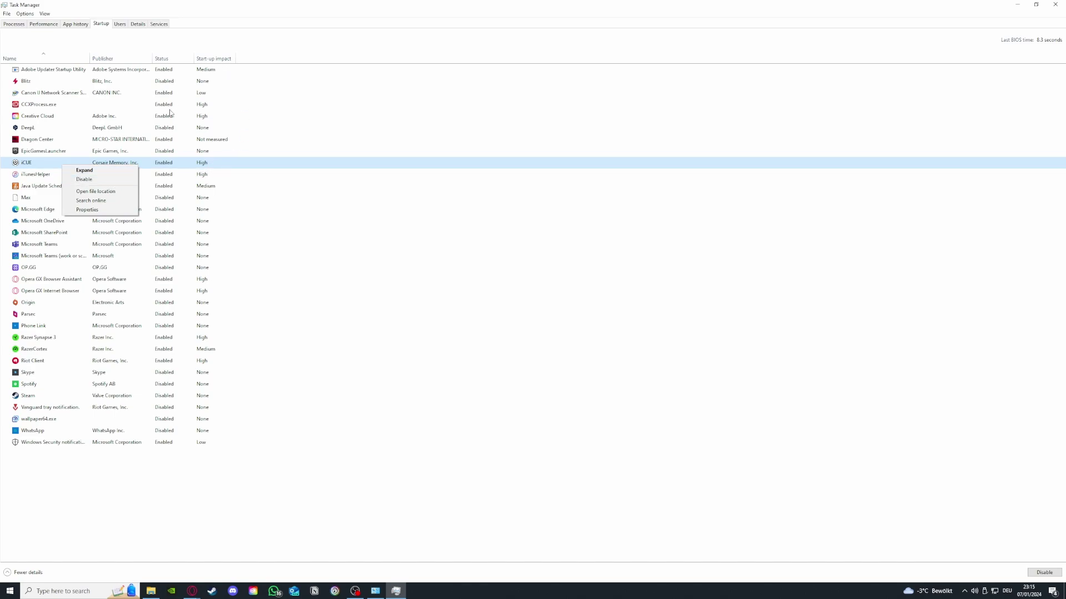
{"action": "left_click", "coordinate": [113, 180]}
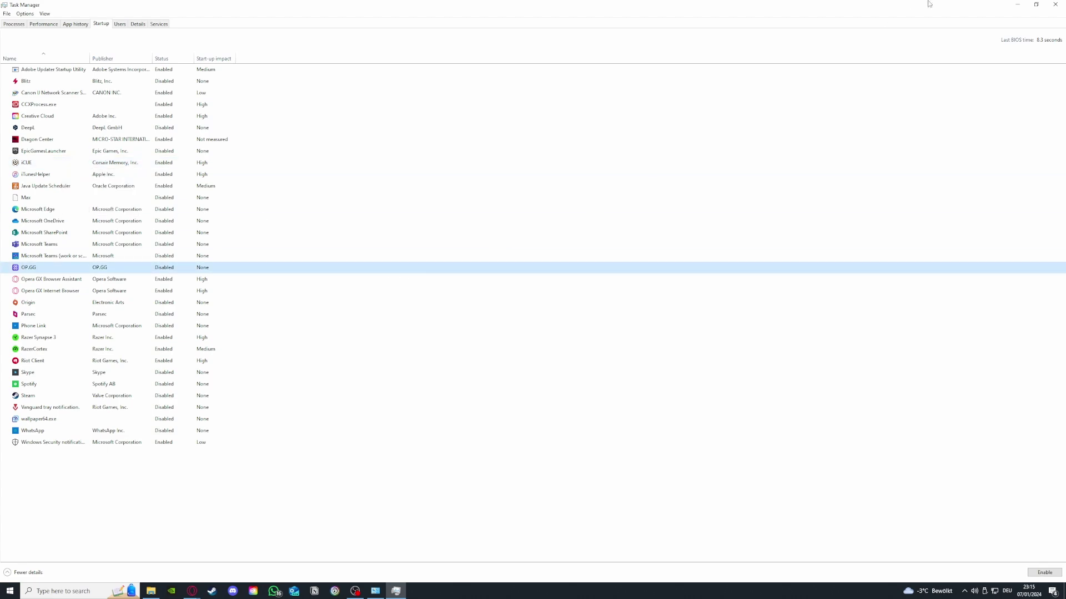
{"action": "left_click", "coordinate": [1055, 5]}
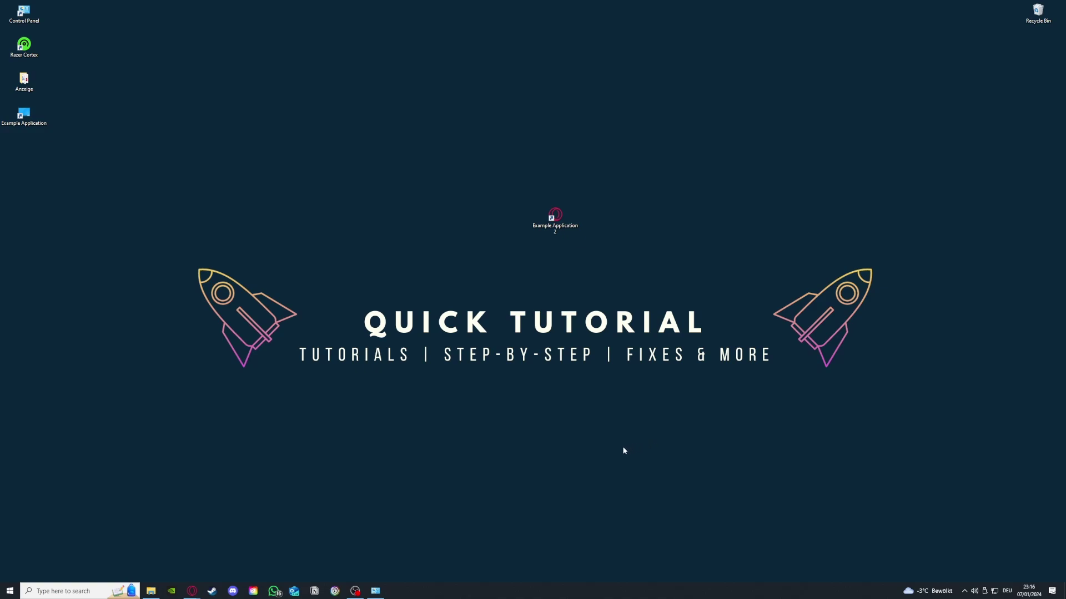
Reopen Task Manager and enlarge its window to show more processes and columns.
{"action": "right_click", "coordinate": [485, 598]}
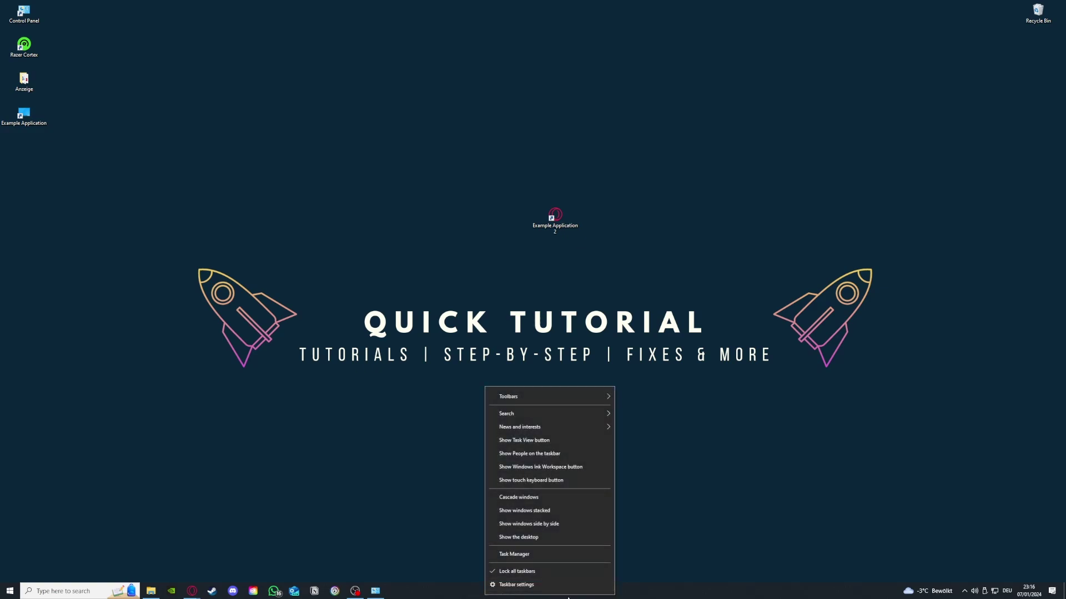
{"action": "left_click", "coordinate": [521, 555]}
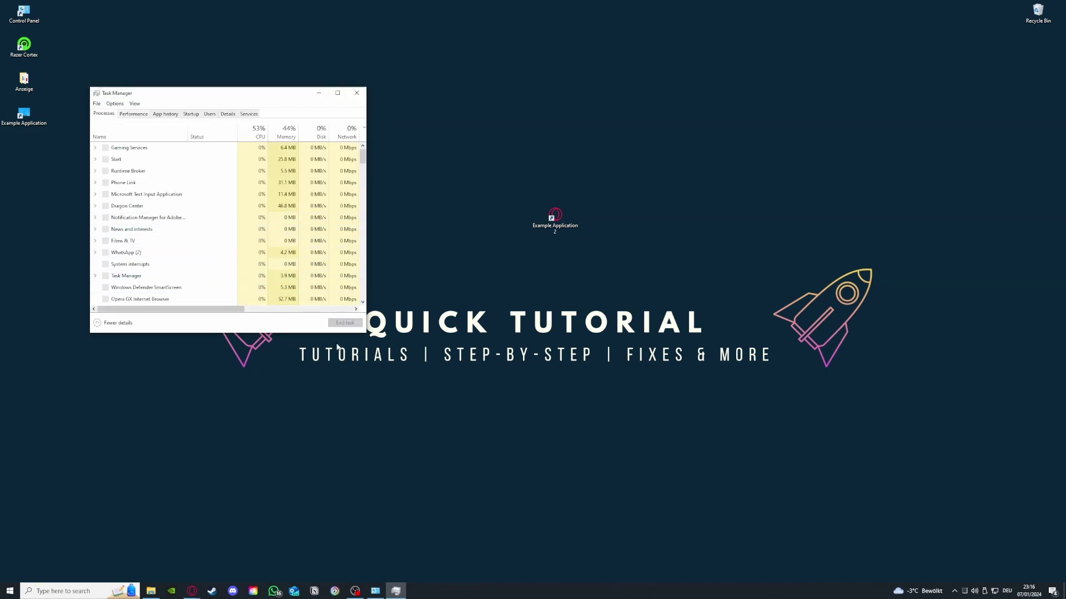
{"action": "left_click_drag", "start_coordinate": [361, 333], "coordinate": [693, 475]}
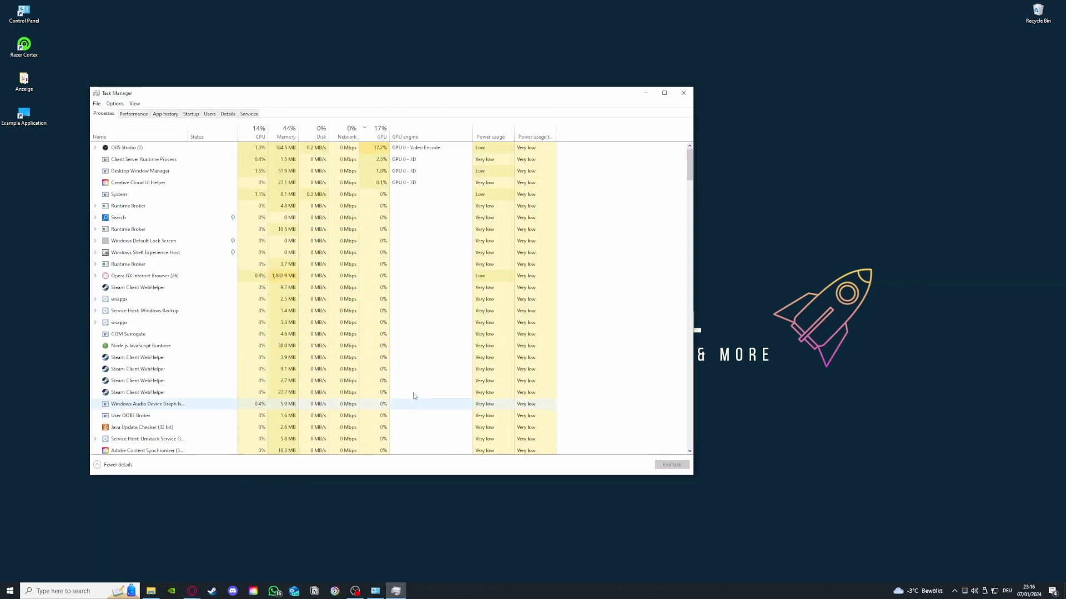
Check the Steam Client WebHelper entries among the running processes and close Task Manager.
{"action": "left_click", "coordinate": [195, 287]}
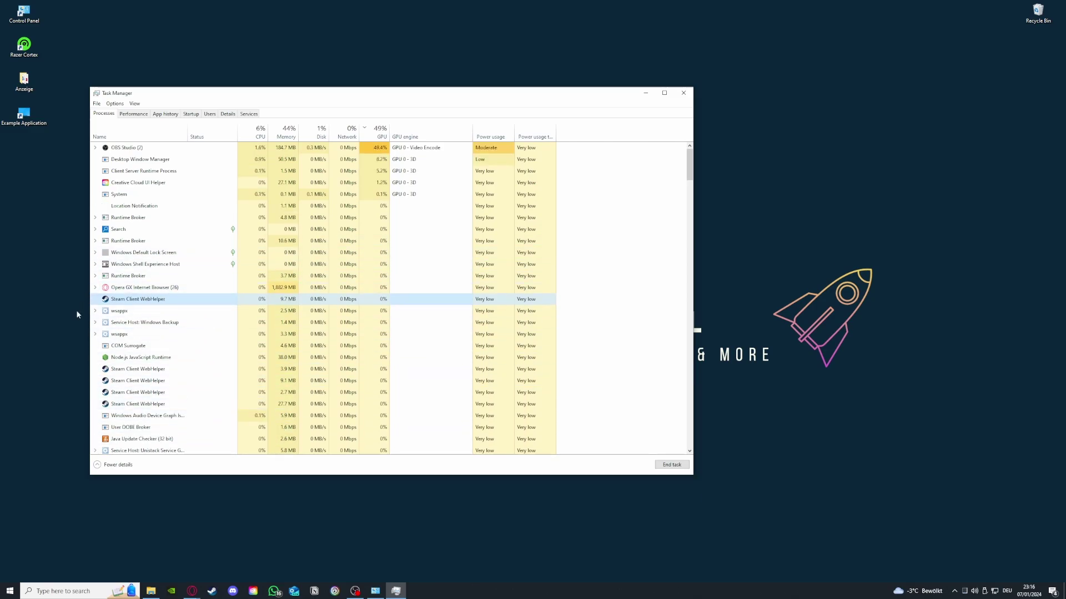
{"action": "scroll", "coordinate": [114, 383], "scroll_direction": "down", "scroll_amount": 3}
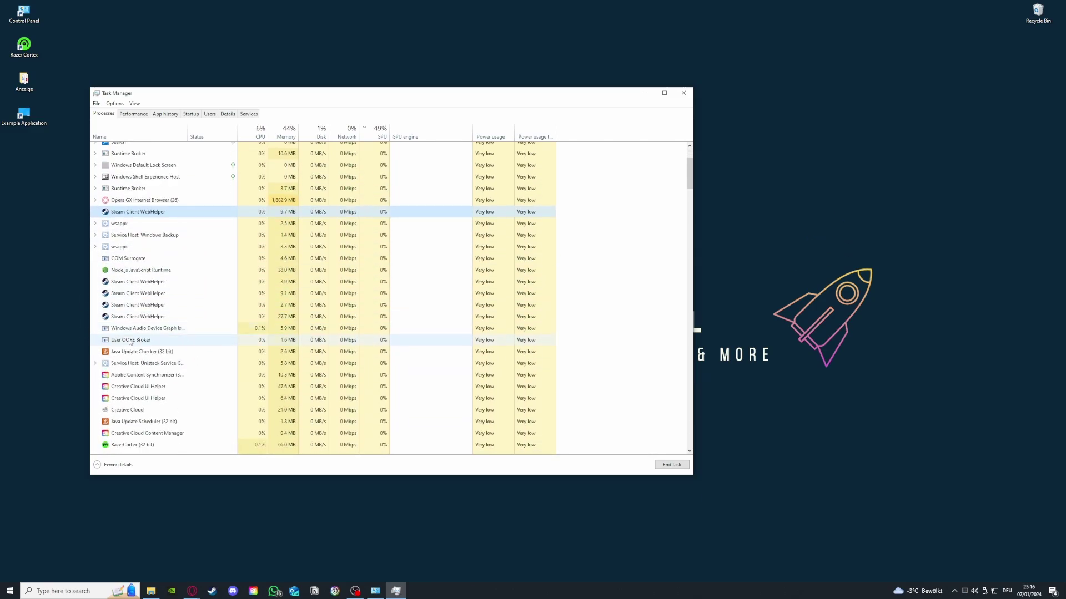
{"action": "left_click", "coordinate": [127, 280]}
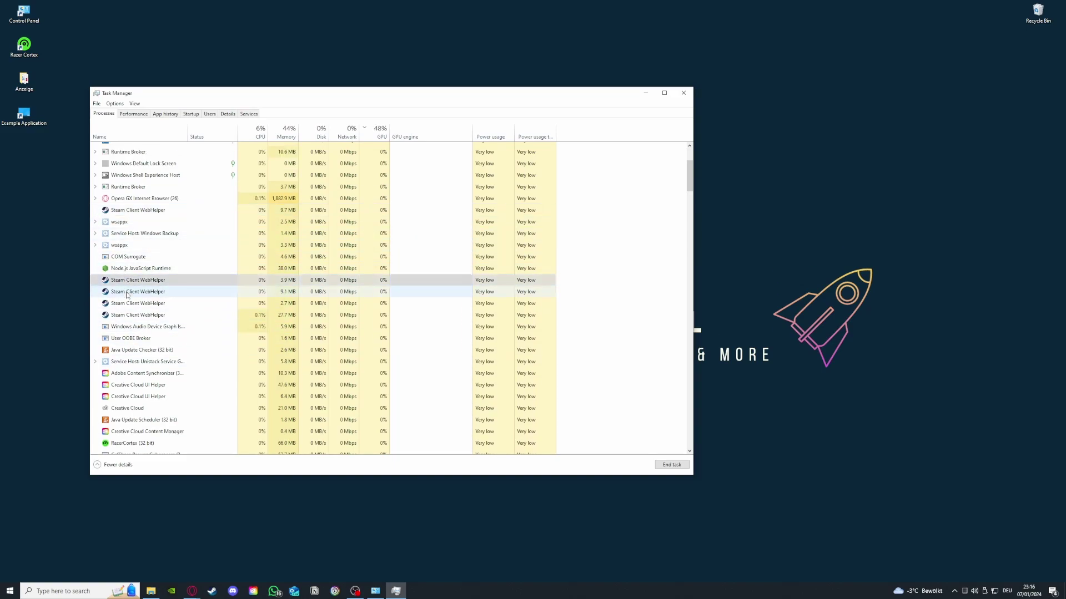
{"action": "left_click", "coordinate": [132, 317]}
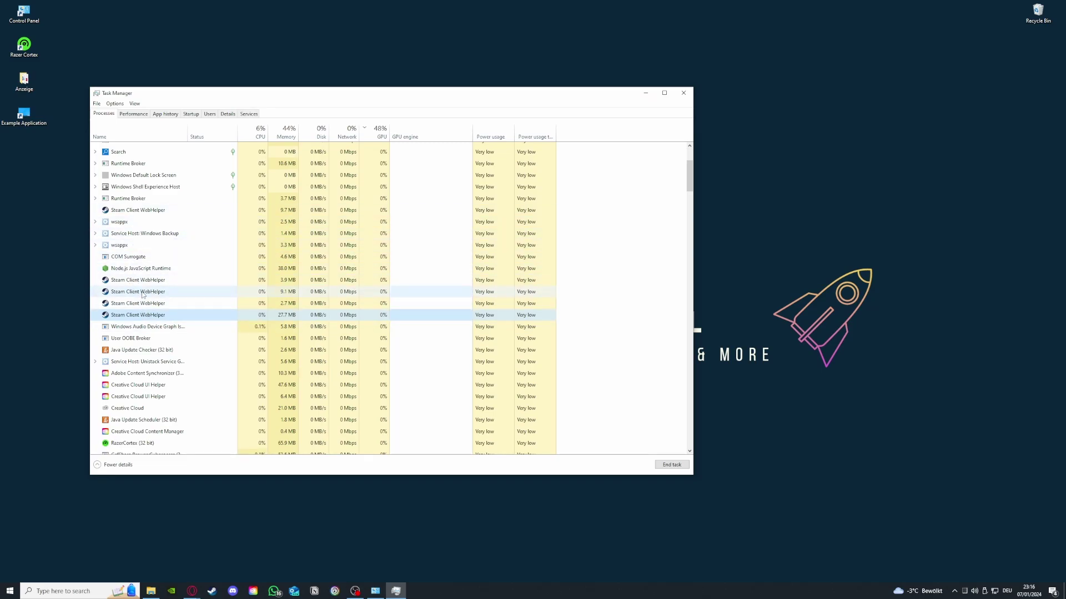
{"action": "left_click", "coordinate": [682, 91]}
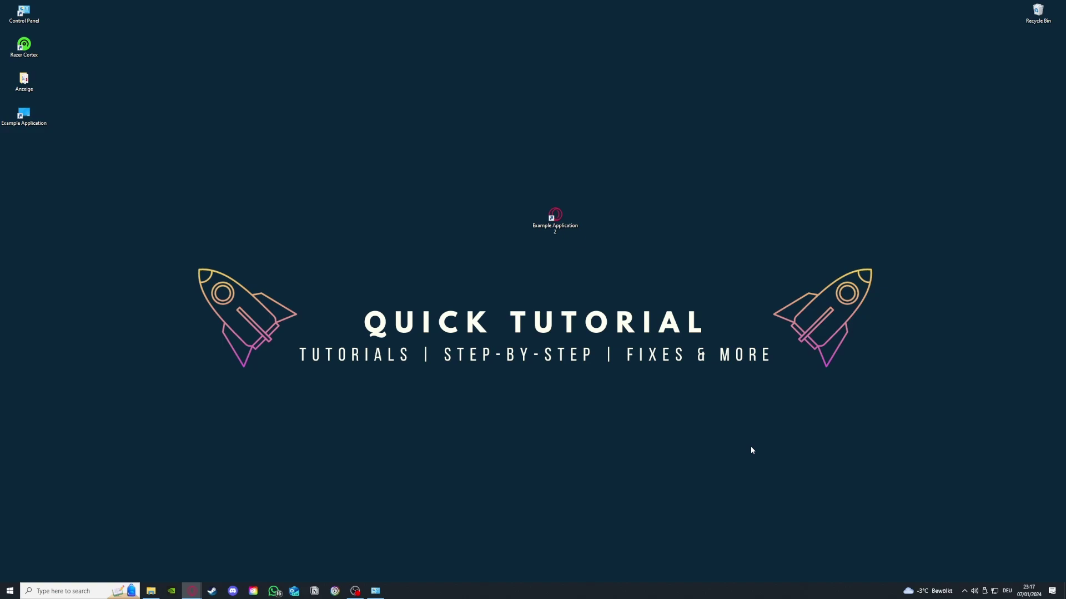
Switch to the open Control Panel window showing System and Security.
{"action": "left_click", "coordinate": [375, 590]}
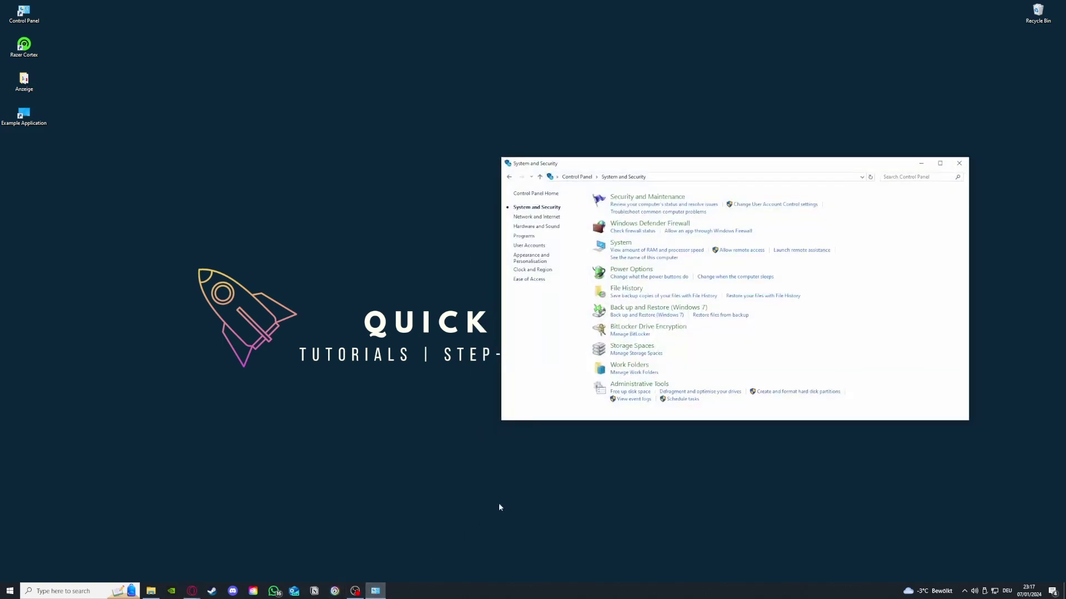
{"action": "mouse_move", "coordinate": [634, 389]}
{"action": "left_mouse_down"}
{"action": "mouse_move", "coordinate": [550, 382]}
{"action": "mouse_move", "coordinate": [488, 397]}
{"action": "mouse_move", "coordinate": [618, 389]}
{"action": "left_mouse_up"}
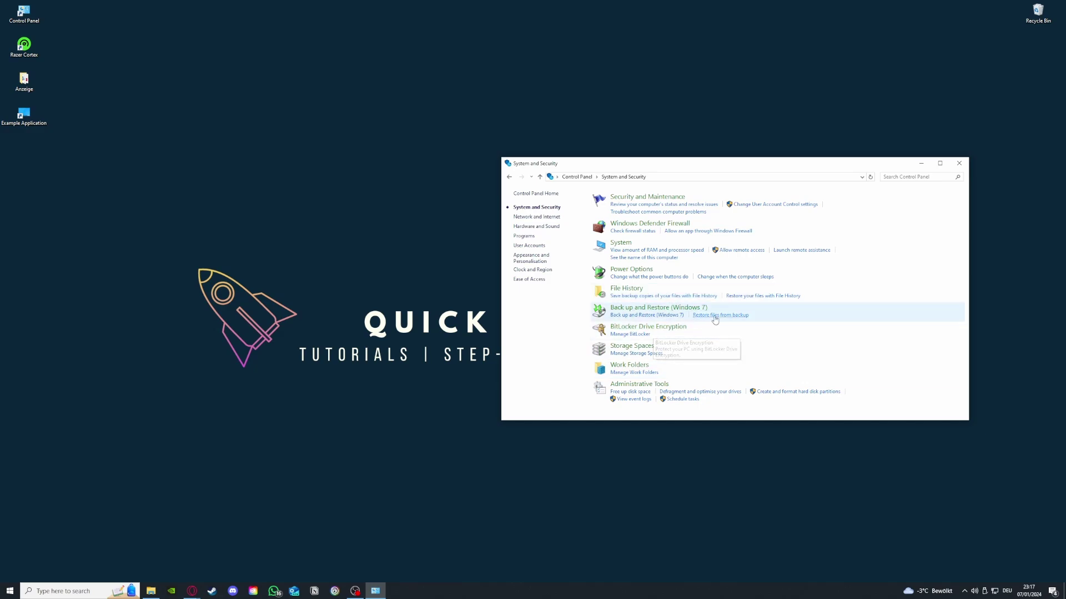
Open Administrative Tools and move its window clear of the System and Security window.
{"action": "left_click", "coordinate": [660, 384]}
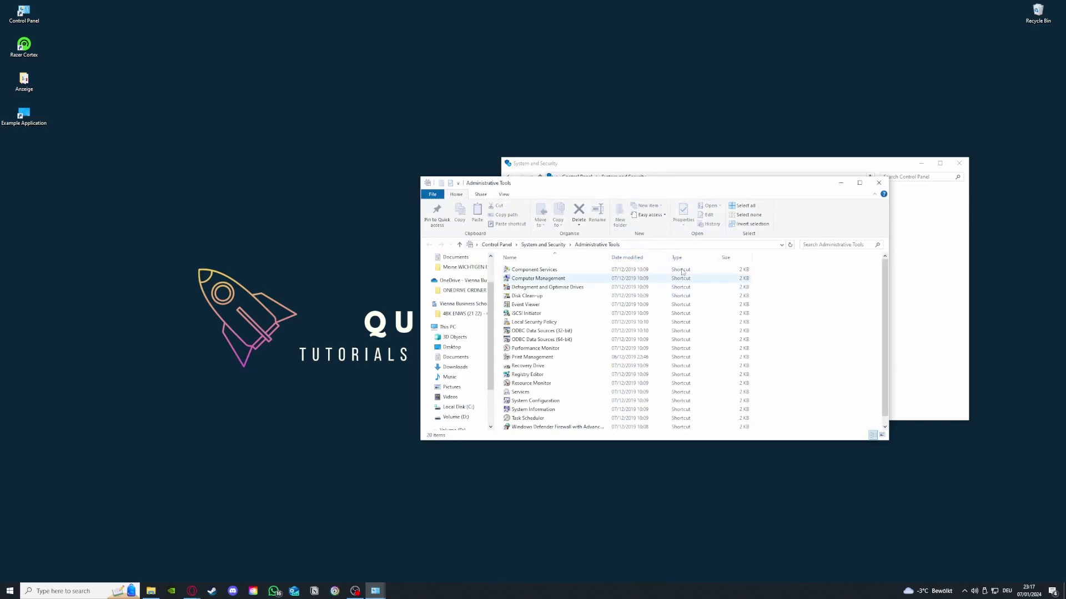
{"action": "left_click_drag", "start_coordinate": [662, 189], "coordinate": [265, 127]}
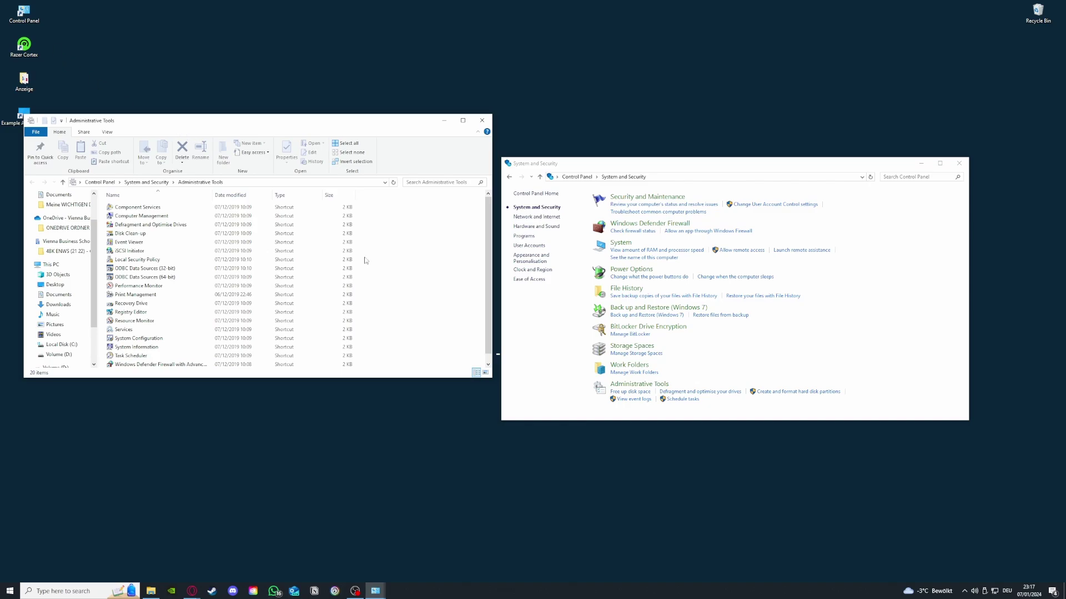
{"action": "left_click", "coordinate": [86, 593]}
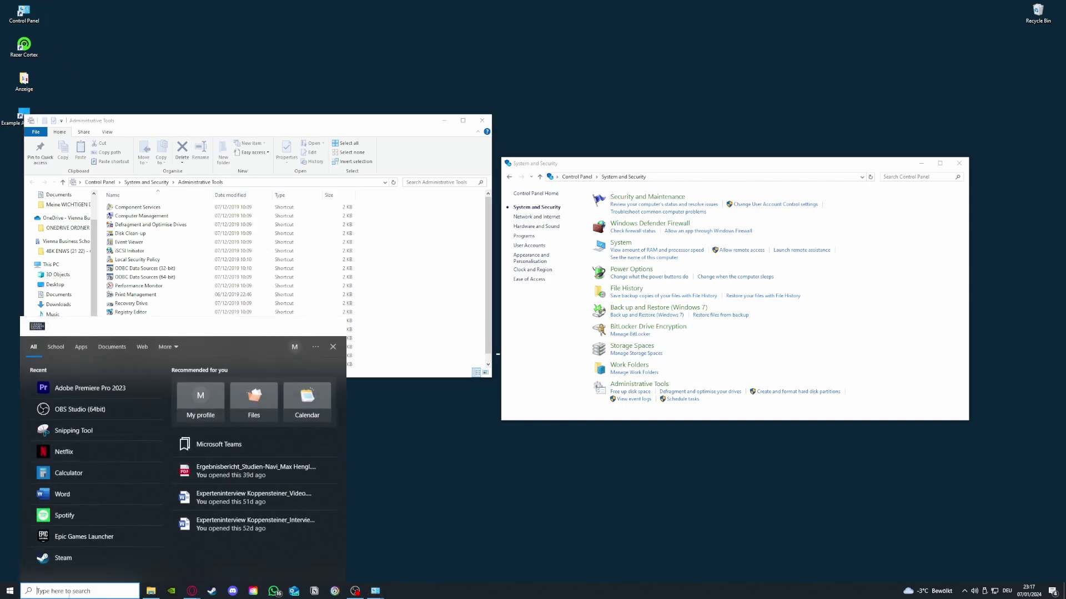
{"action": "key", "text": "Escape"}
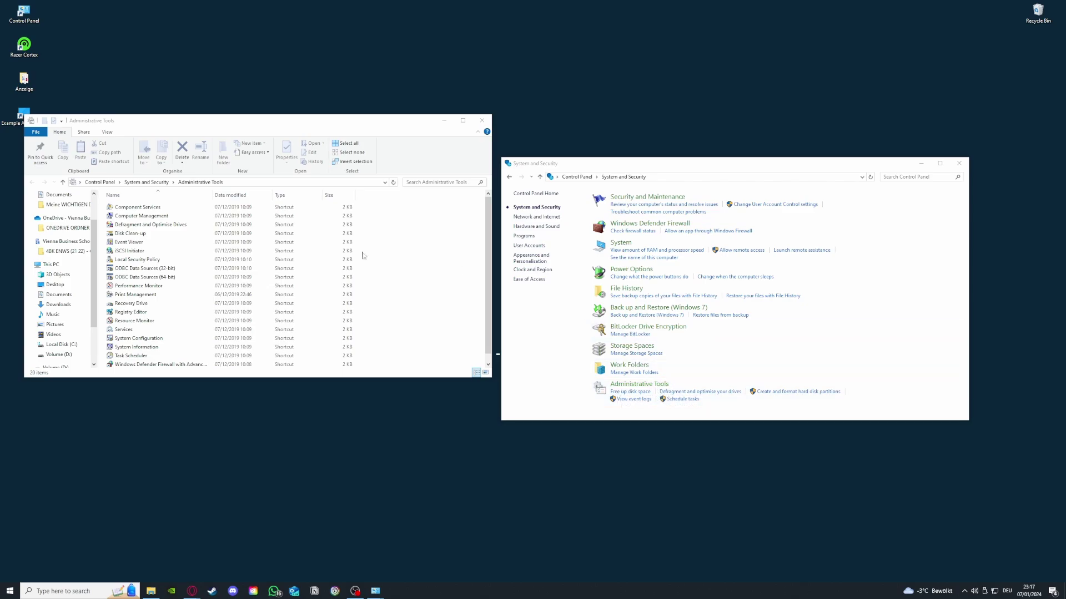
Check the drives offered in Disk Clean-up, and close it together with the Administrative Tools and Control Panel windows.
{"action": "double_click", "coordinate": [133, 233]}
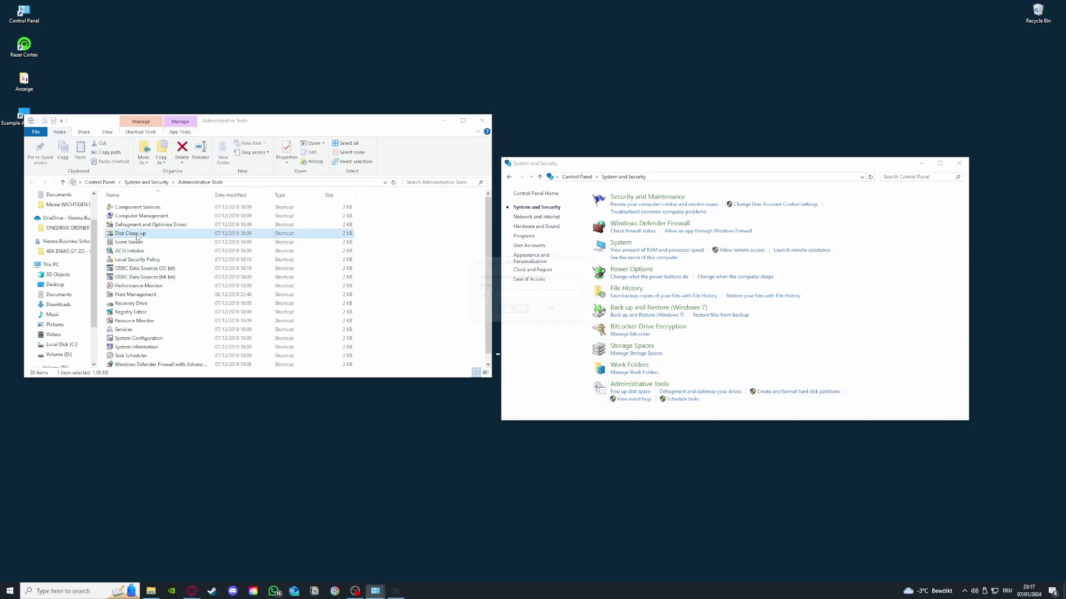
{"action": "left_click", "coordinate": [531, 297]}
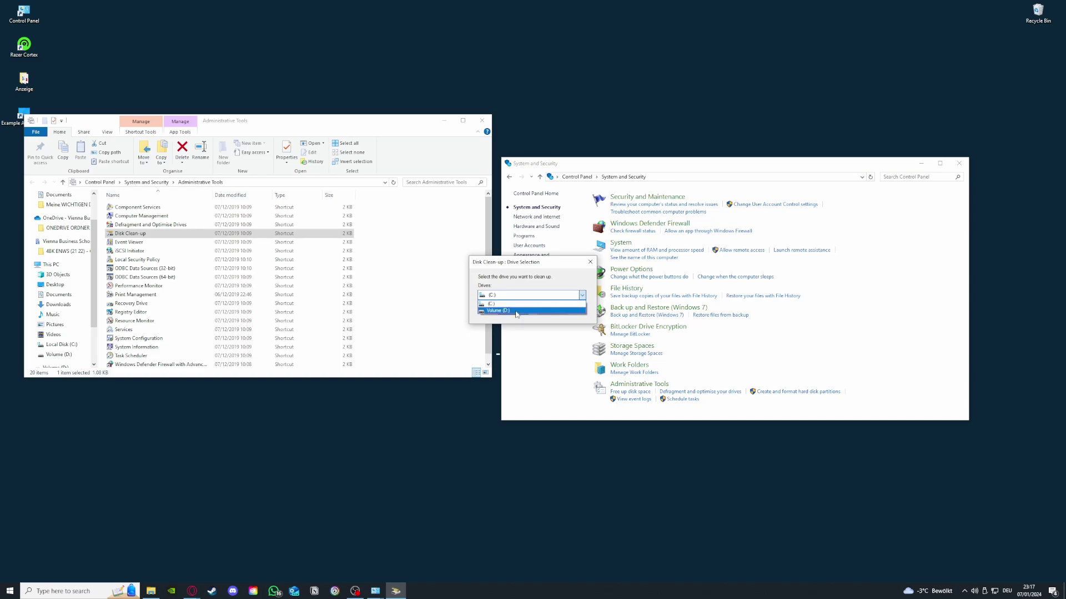
{"action": "left_click", "coordinate": [581, 294]}
{"action": "left_click", "coordinate": [590, 262]}
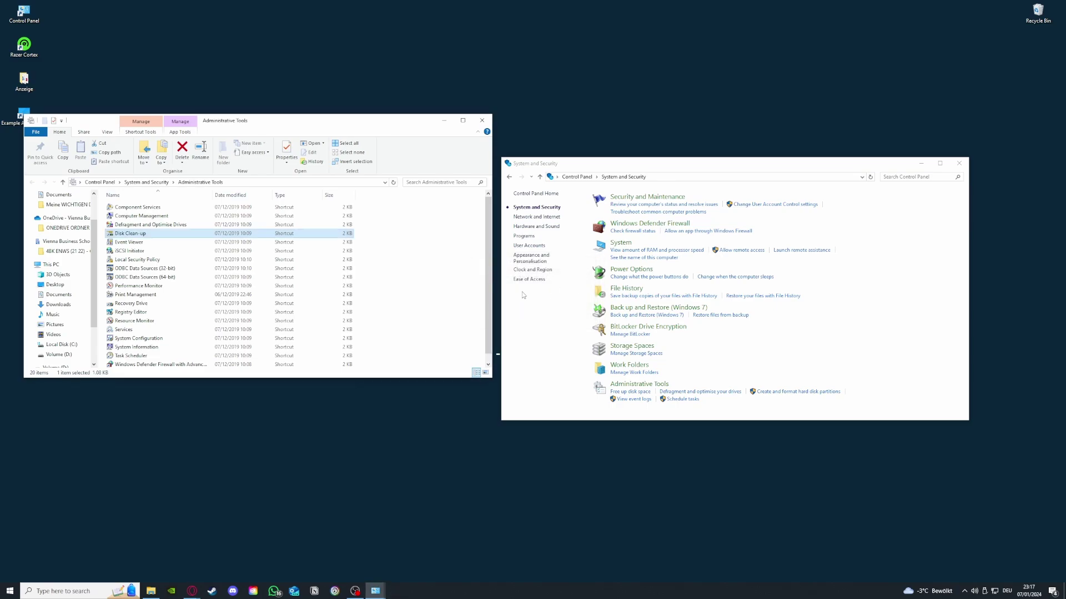
{"action": "left_click", "coordinate": [485, 120]}
{"action": "left_click", "coordinate": [958, 164]}
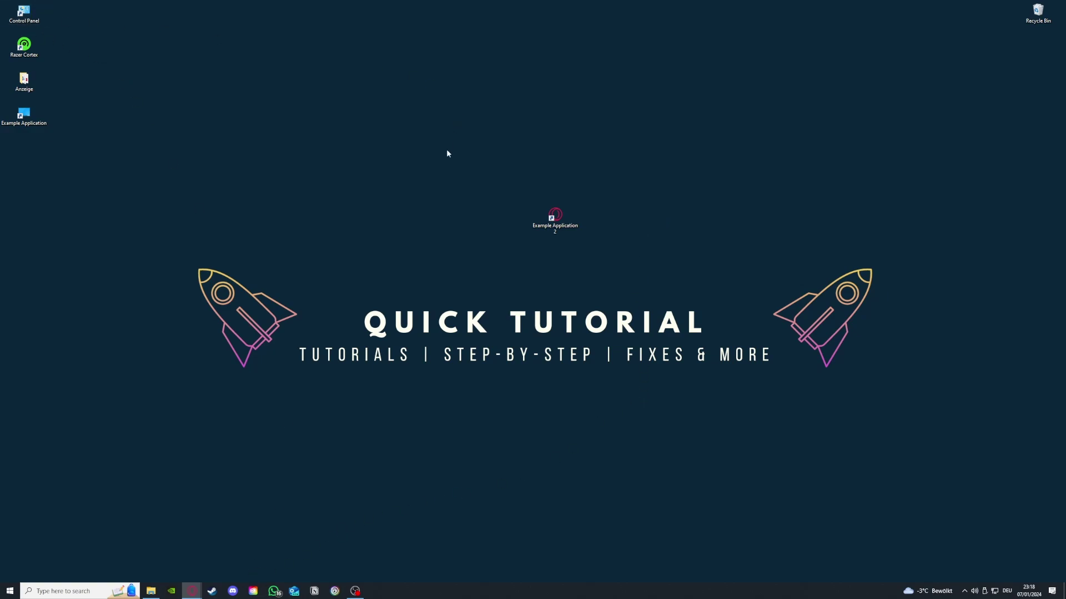
Open the list of installed programs from Control Panel and browse through it.
{"action": "double_click", "coordinate": [41, 15]}
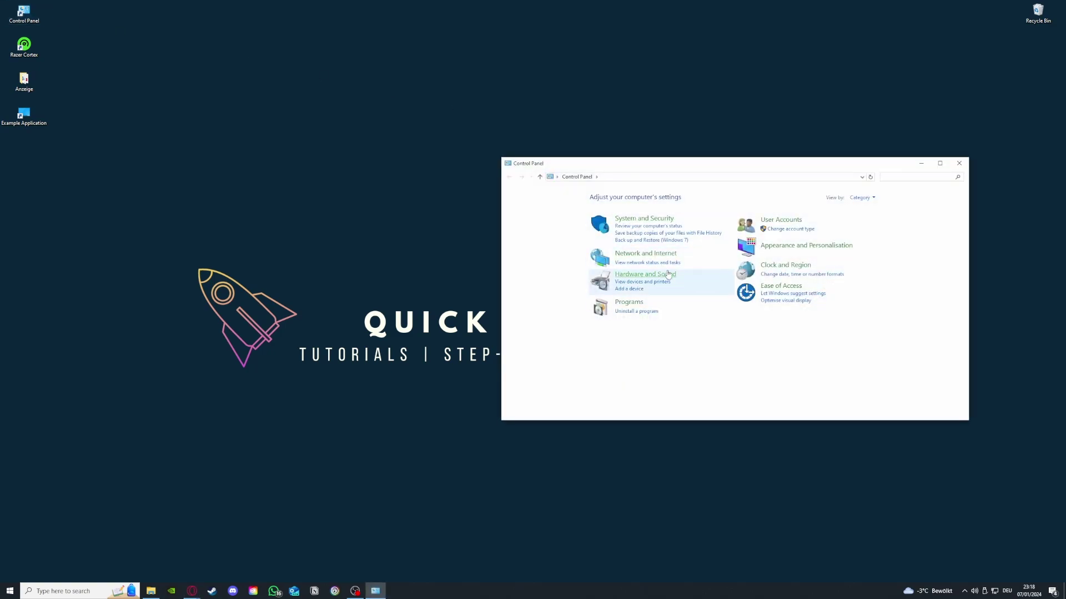
{"action": "left_click", "coordinate": [636, 312]}
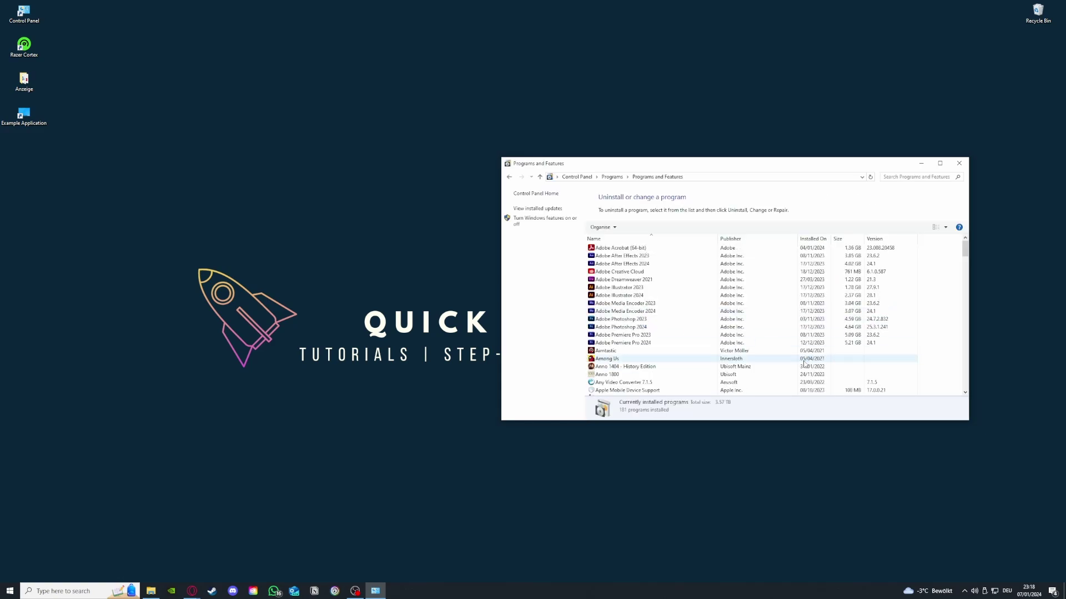
{"action": "scroll", "coordinate": [777, 350], "scroll_direction": "down", "scroll_amount": 15}
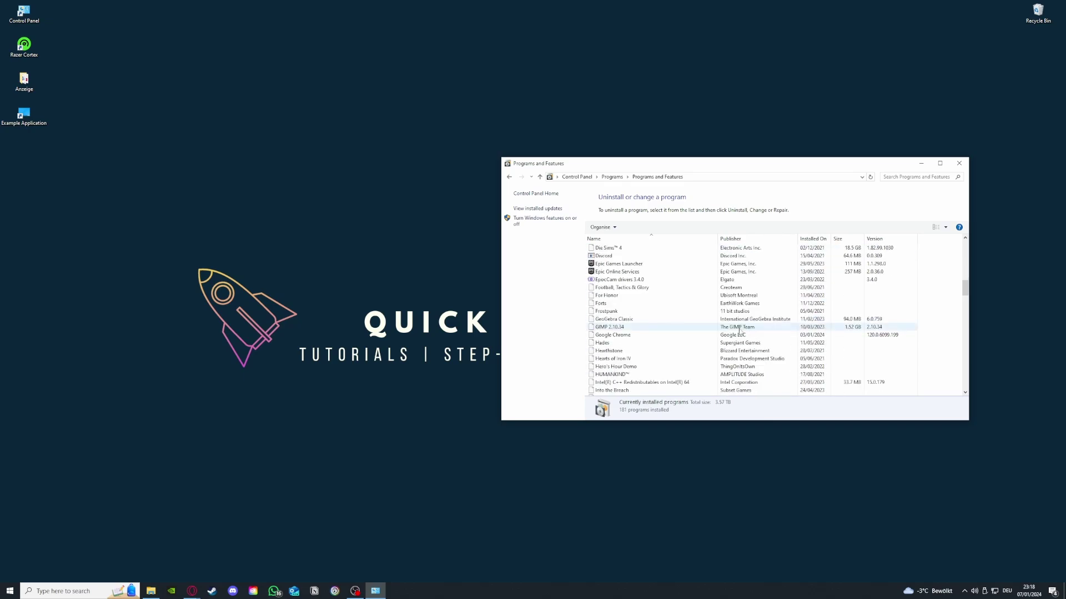
{"action": "scroll", "coordinate": [739, 332], "scroll_direction": "down", "scroll_amount": 12}
{"action": "scroll", "coordinate": [690, 335], "scroll_direction": "up", "scroll_amount": 6}
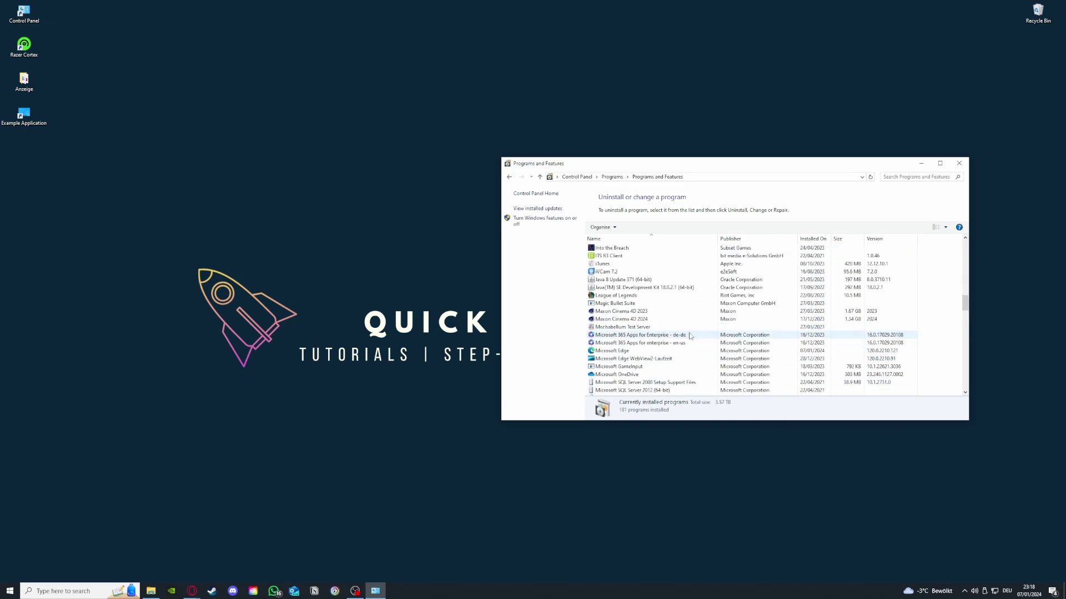
{"action": "scroll", "coordinate": [690, 335], "scroll_direction": "down", "scroll_amount": 3}
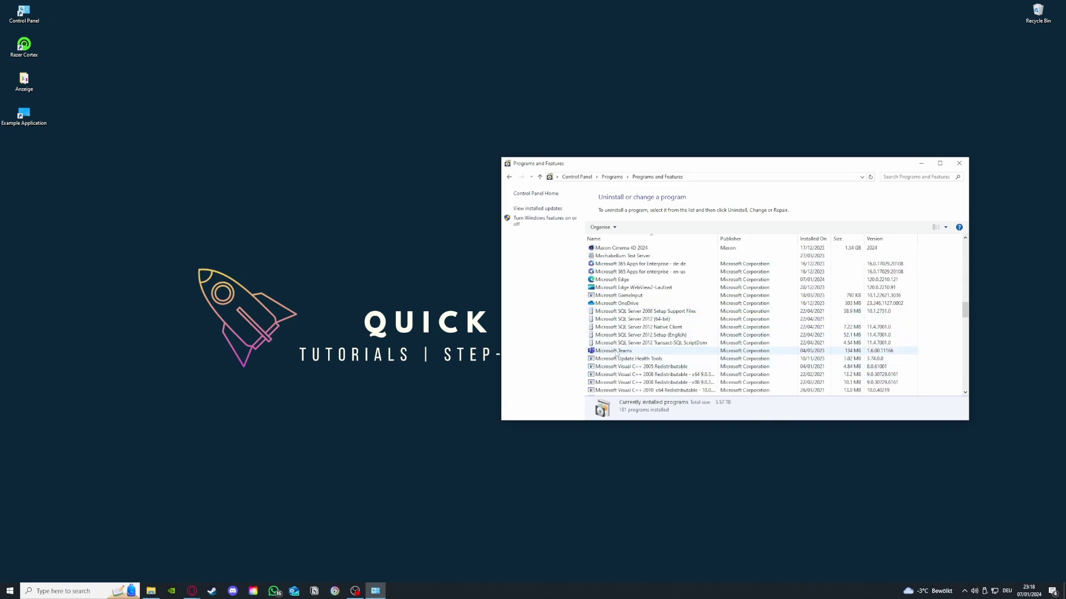
Check the uninstall option for Microsoft Teams without removing the program.
{"action": "left_click", "coordinate": [616, 354]}
{"action": "right_click", "coordinate": [616, 354]}
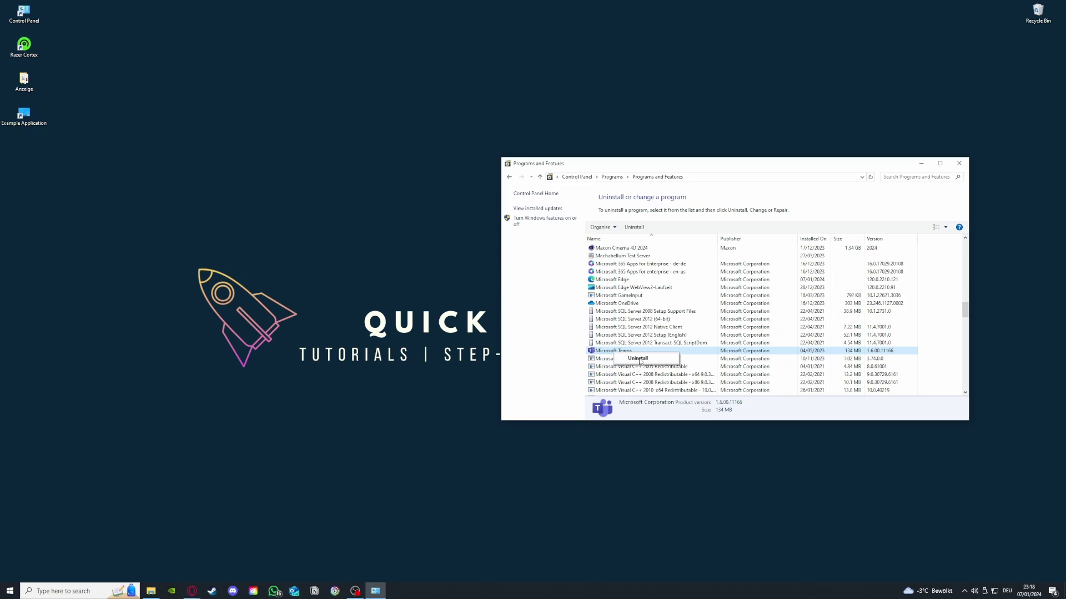
{"action": "left_click", "coordinate": [530, 286]}
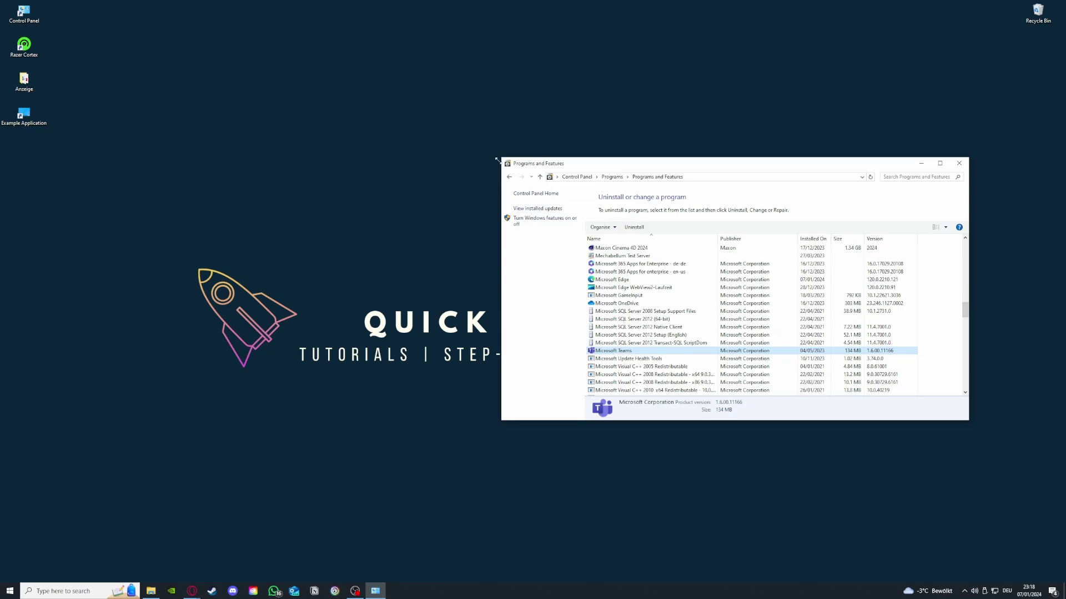
Search Control Panel for "window" and open Windows Defender Firewall.
{"action": "left_click", "coordinate": [509, 178]}
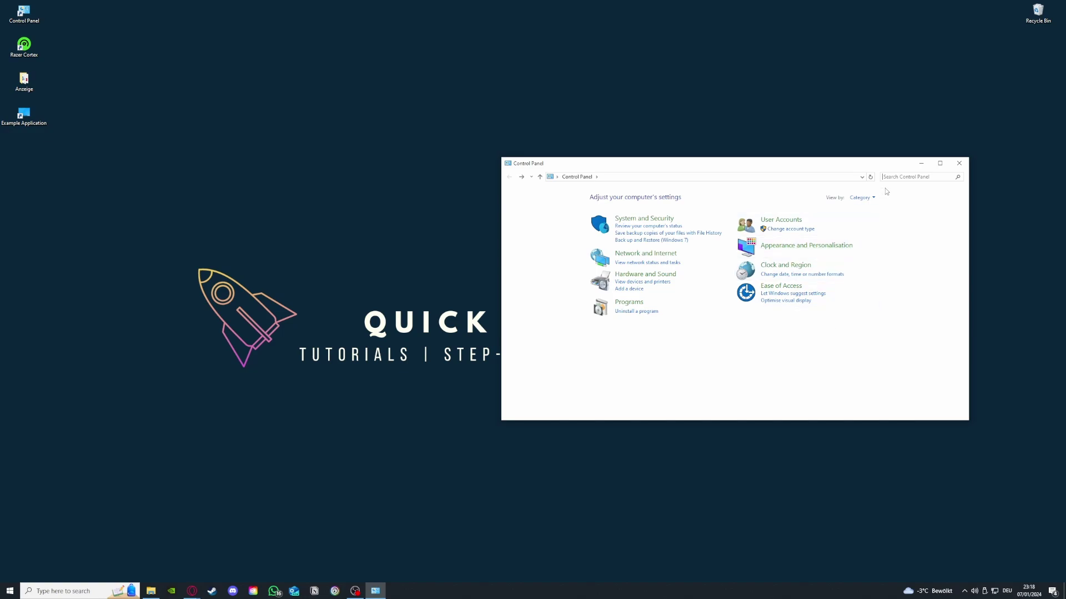
{"action": "type", "text": "window"}
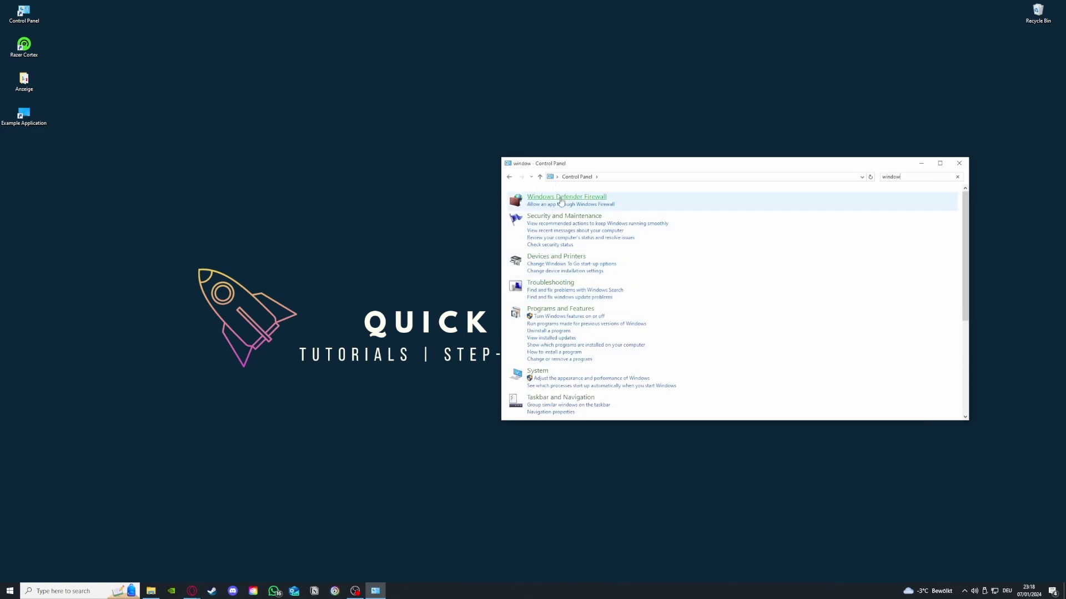
{"action": "left_click", "coordinate": [566, 197]}
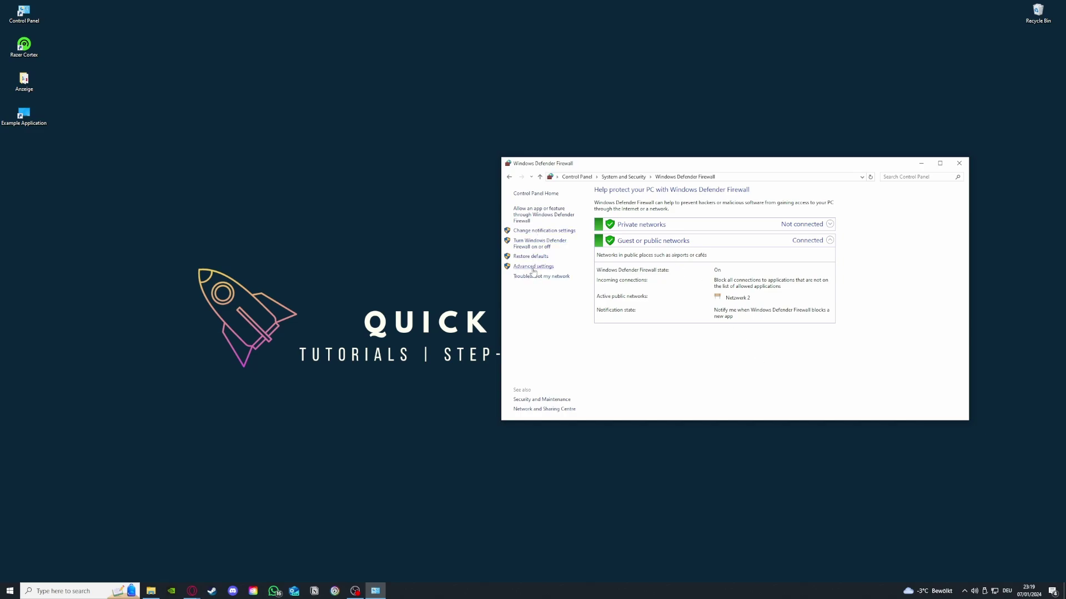
Review the apps allowed through Windows Defender Firewall and their private and public network permissions.
{"action": "left_click", "coordinate": [534, 215]}
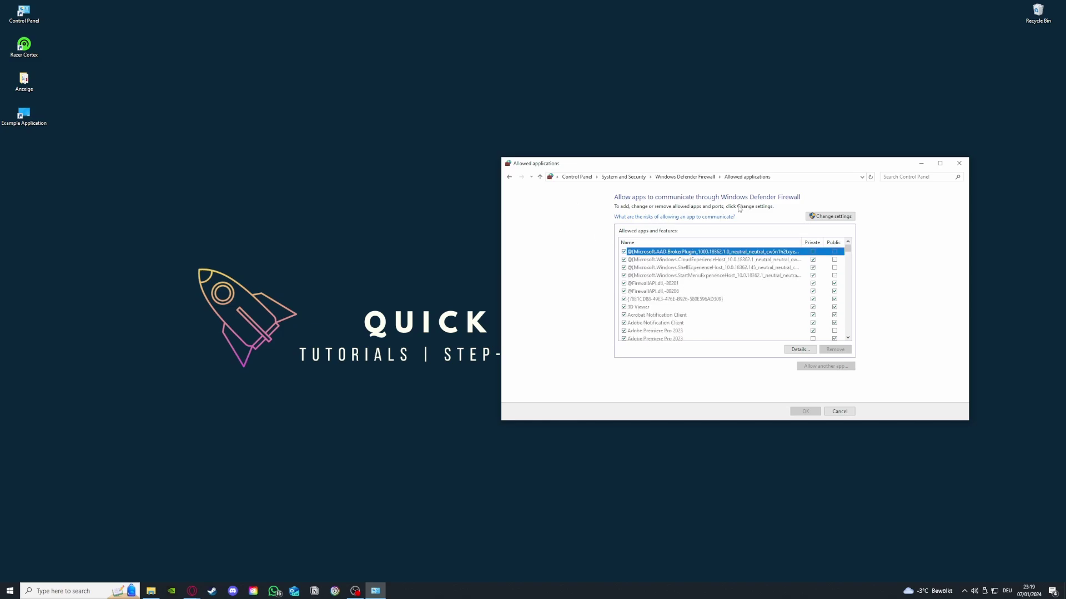
{"action": "left_click", "coordinate": [509, 177]}
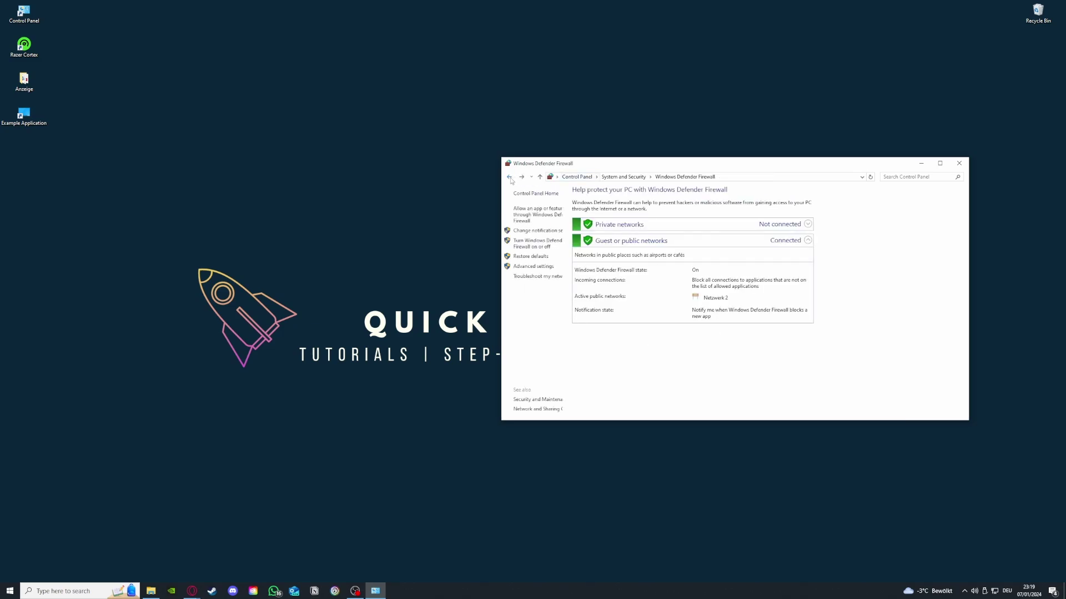
{"action": "left_click", "coordinate": [533, 216]}
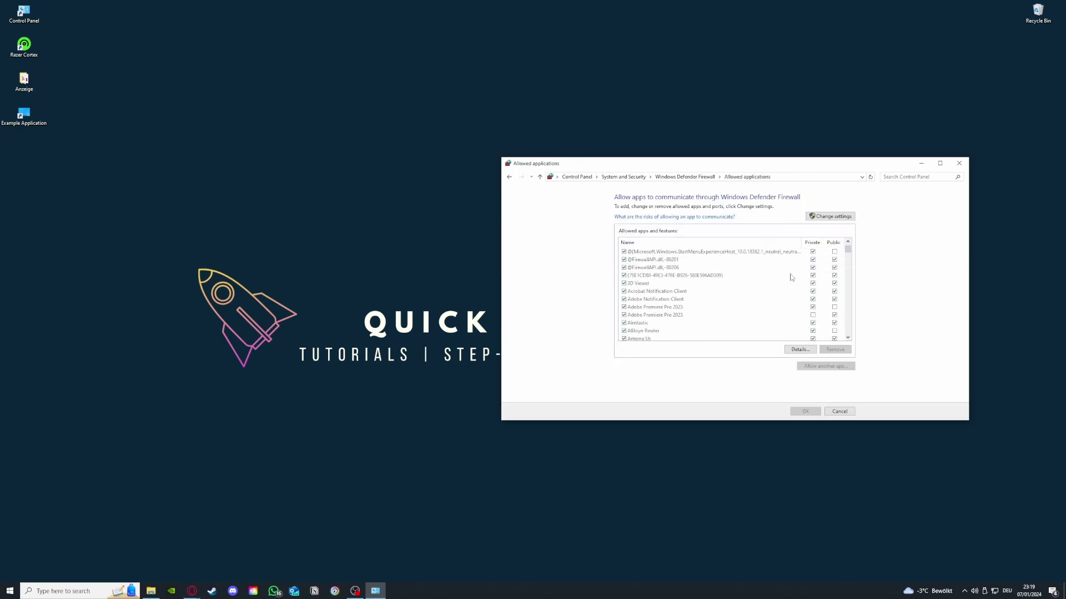
{"action": "scroll", "coordinate": [791, 276], "scroll_direction": "down", "scroll_amount": 10}
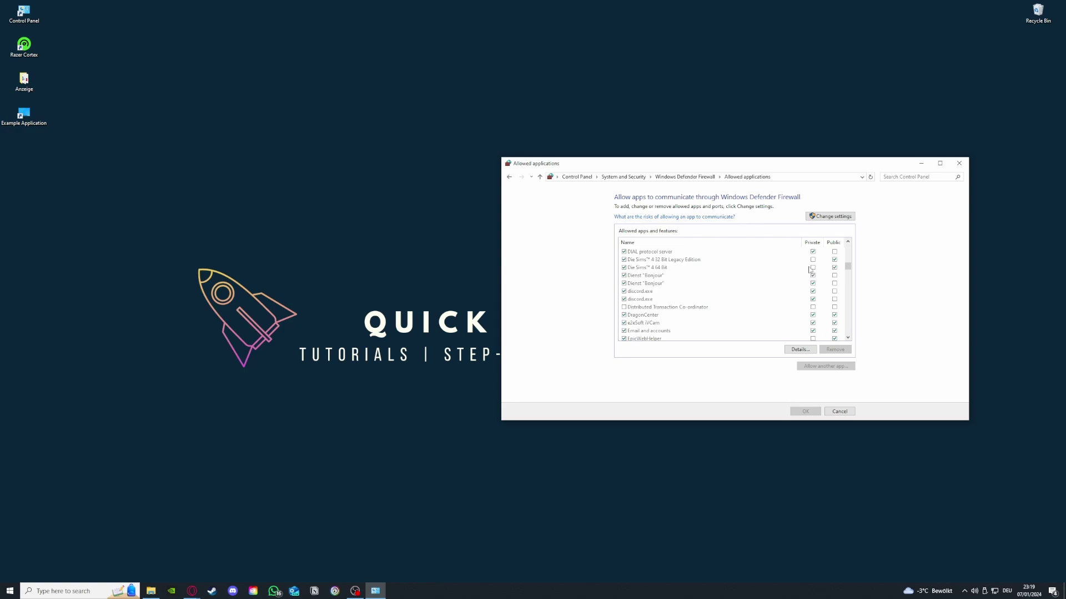
Open the advanced settings of Windows Defender Firewall and look through the inbound rules.
{"action": "left_click", "coordinate": [509, 177]}
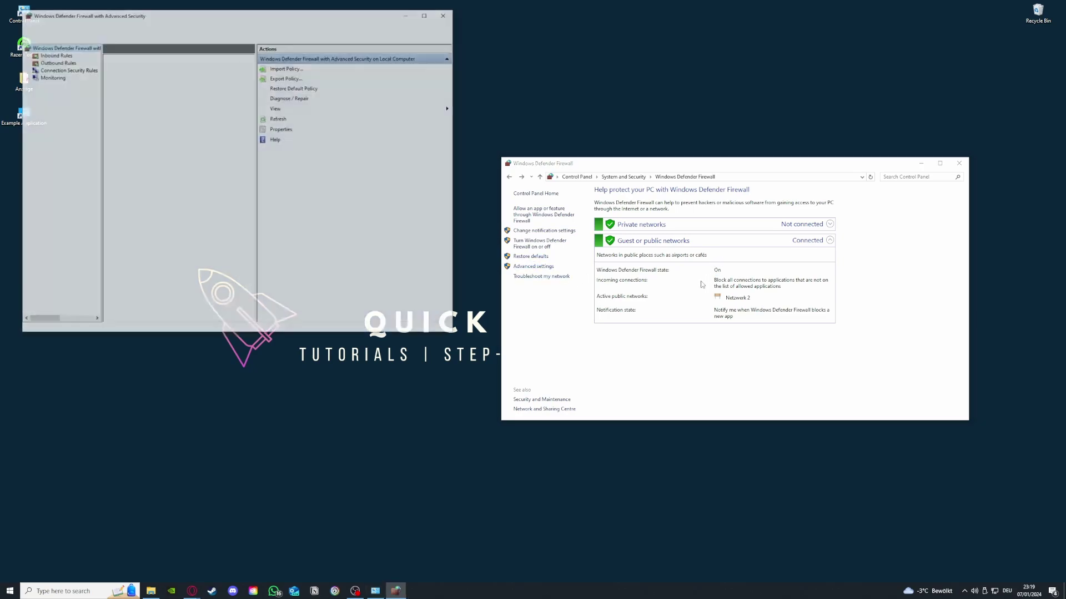
{"action": "scroll", "coordinate": [165, 129], "scroll_direction": "down", "scroll_amount": 3}
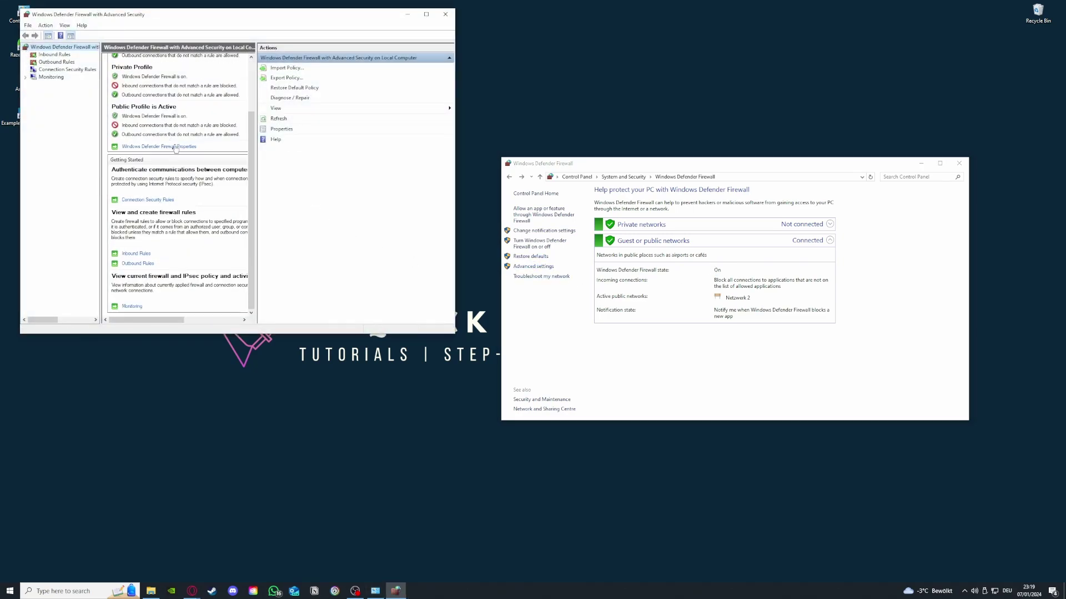
{"action": "left_click", "coordinate": [54, 56]}
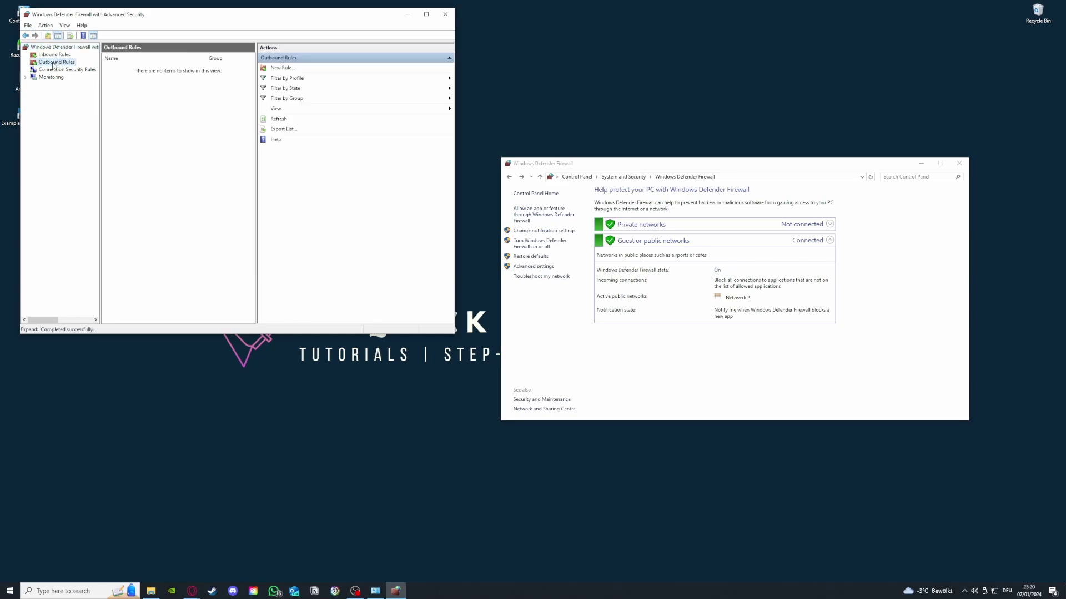
{"action": "left_click", "coordinate": [57, 61]}
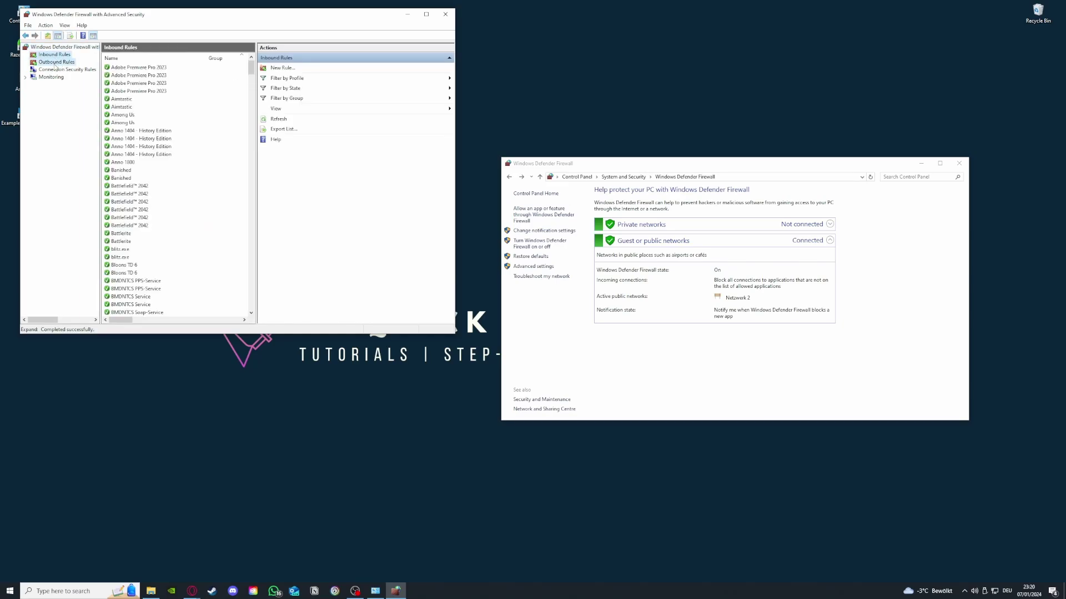
{"action": "left_click", "coordinate": [55, 55]}
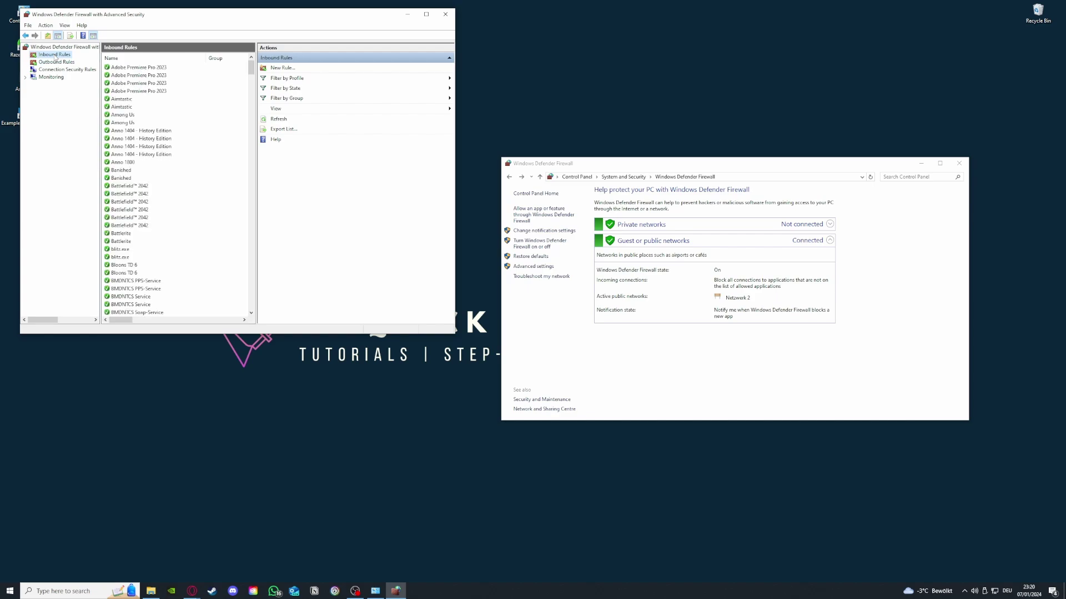
{"action": "scroll", "coordinate": [174, 166], "scroll_direction": "down", "scroll_amount": 3}
{"action": "scroll", "coordinate": [173, 167], "scroll_direction": "down", "scroll_amount": 20}
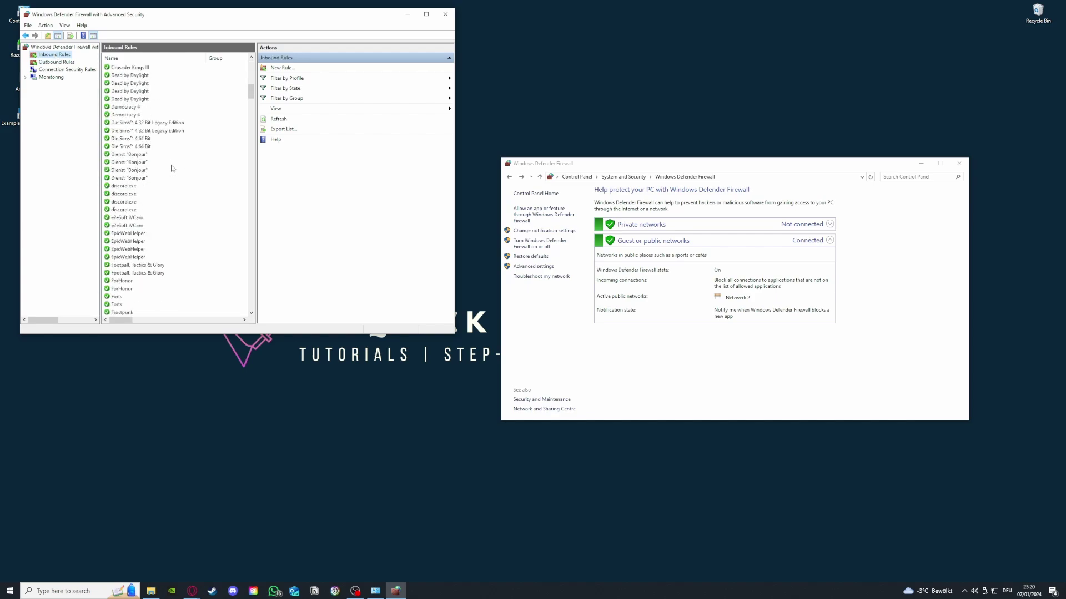
Check the rule types offered for a new inbound rule, cancel it, and browse further through the inbound rules.
{"action": "left_click", "coordinate": [298, 68]}
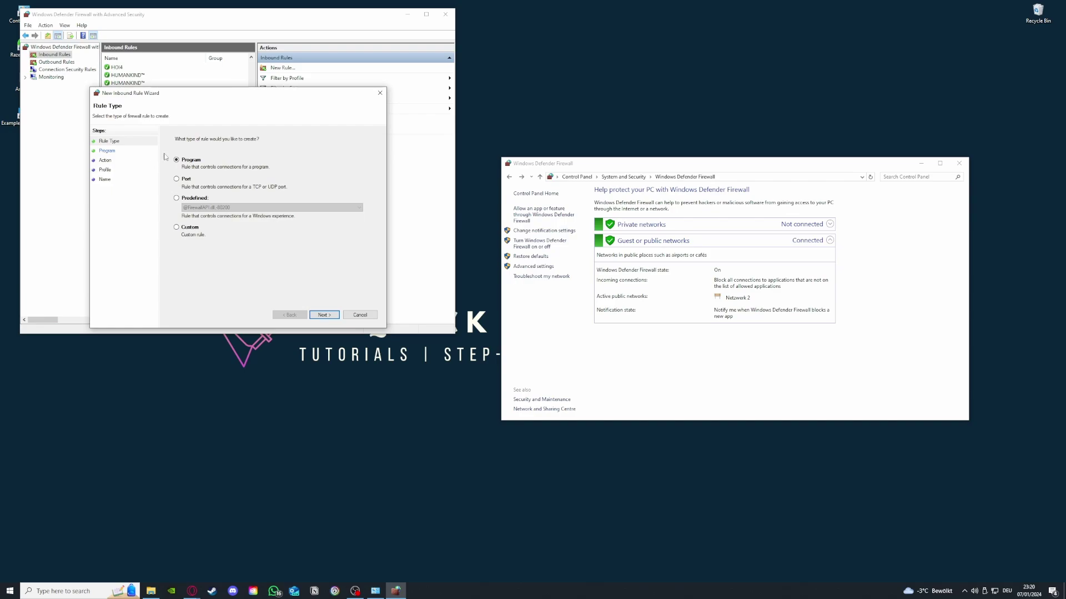
{"action": "left_click", "coordinate": [380, 93]}
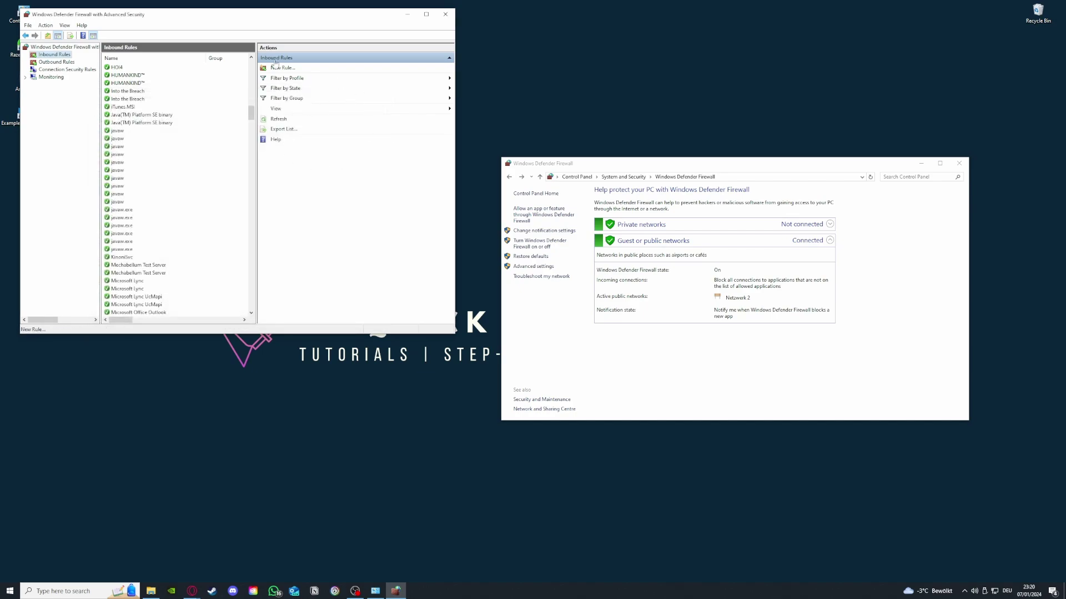
{"action": "scroll", "coordinate": [195, 268], "scroll_direction": "down", "scroll_amount": 10}
{"action": "scroll", "coordinate": [195, 268], "scroll_direction": "down", "scroll_amount": 8}
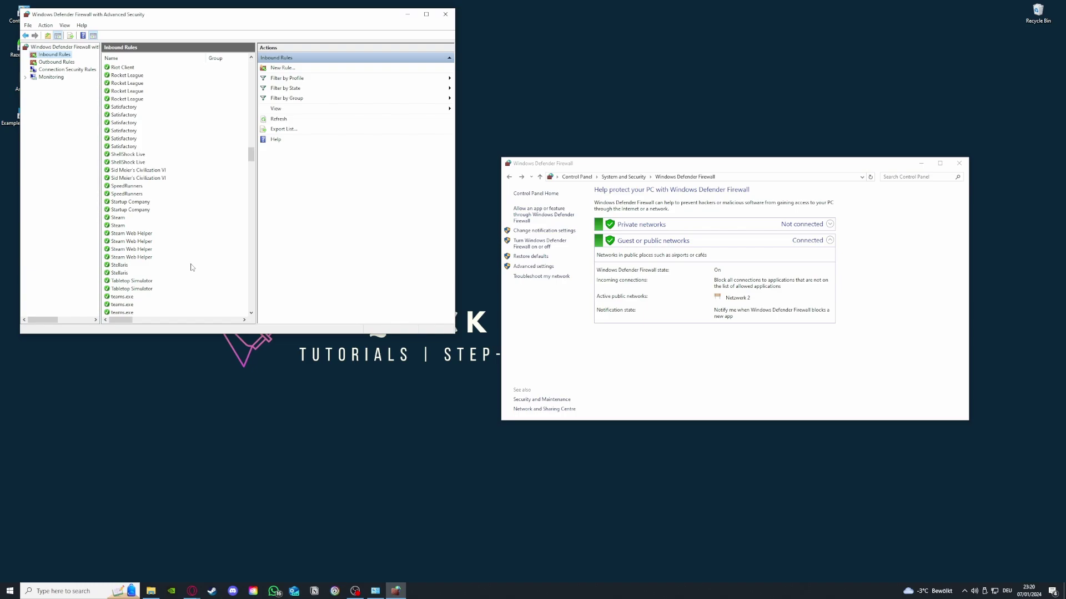
Look through the outbound rules of Windows Defender Firewall and return to the start of the list.
{"action": "left_click", "coordinate": [57, 63]}
{"action": "left_click", "coordinate": [56, 55]}
{"action": "left_click", "coordinate": [57, 62]}
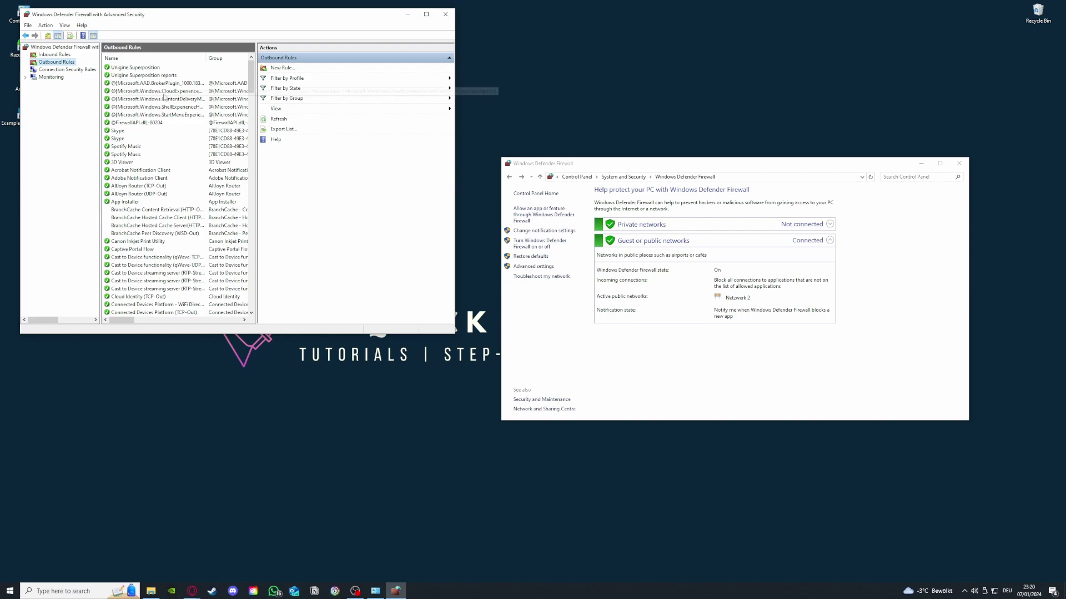
{"action": "scroll", "coordinate": [160, 99], "scroll_direction": "down", "scroll_amount": 15}
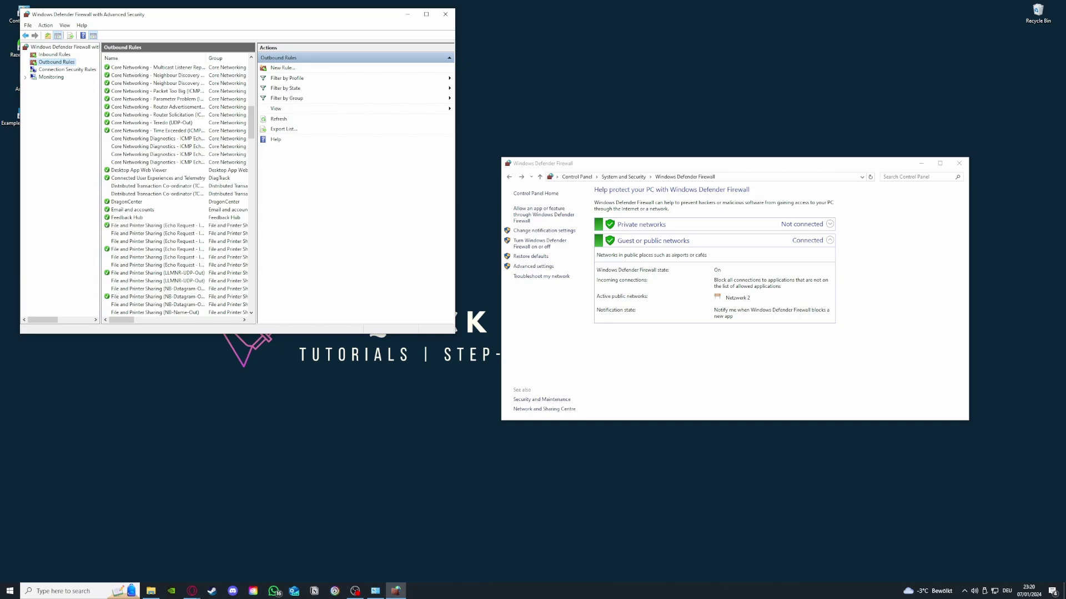
{"action": "left_click", "coordinate": [192, 591]}
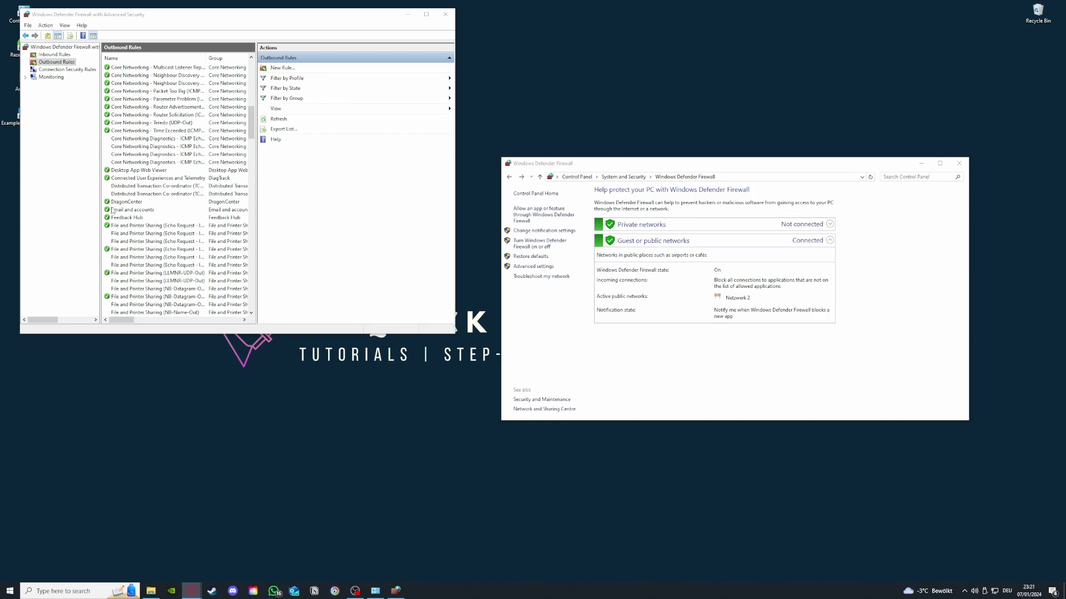
{"action": "scroll", "coordinate": [177, 233], "scroll_direction": "up", "scroll_amount": 10}
{"action": "scroll", "coordinate": [176, 234], "scroll_direction": "up", "scroll_amount": 3}
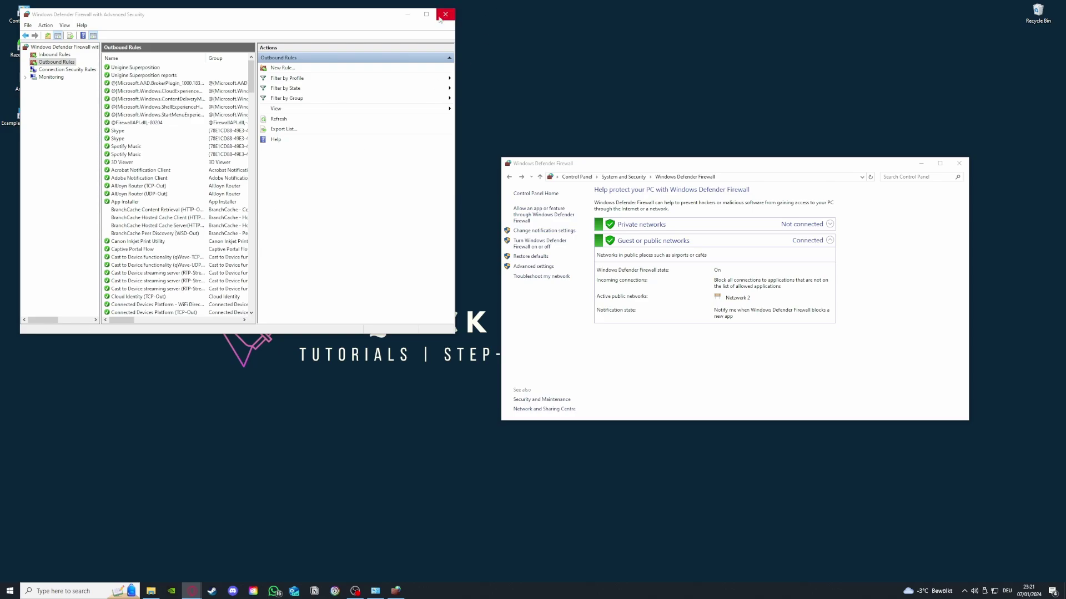
View the inbound and outbound rules once more, and close the advanced firewall and Control Panel windows.
{"action": "left_click", "coordinate": [45, 55]}
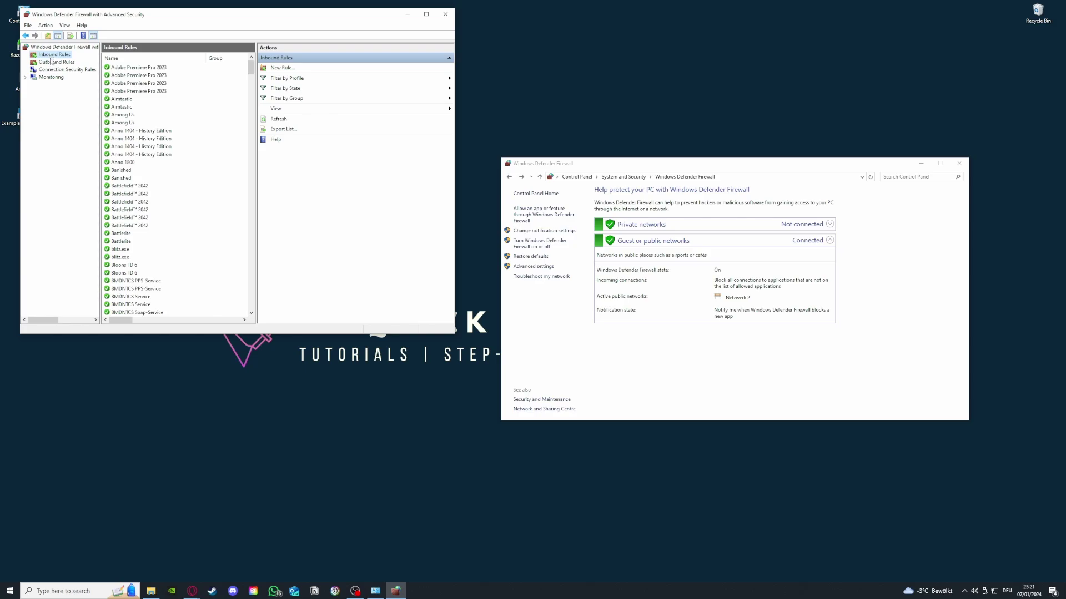
{"action": "left_click", "coordinate": [51, 62]}
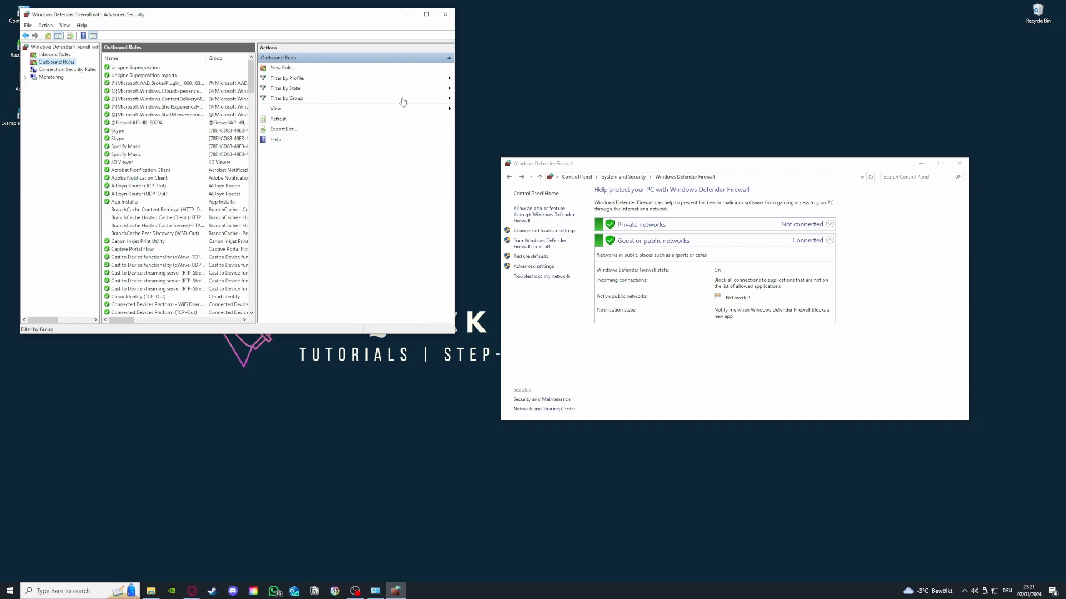
{"action": "left_click", "coordinate": [445, 14]}
{"action": "left_click", "coordinate": [959, 164]}
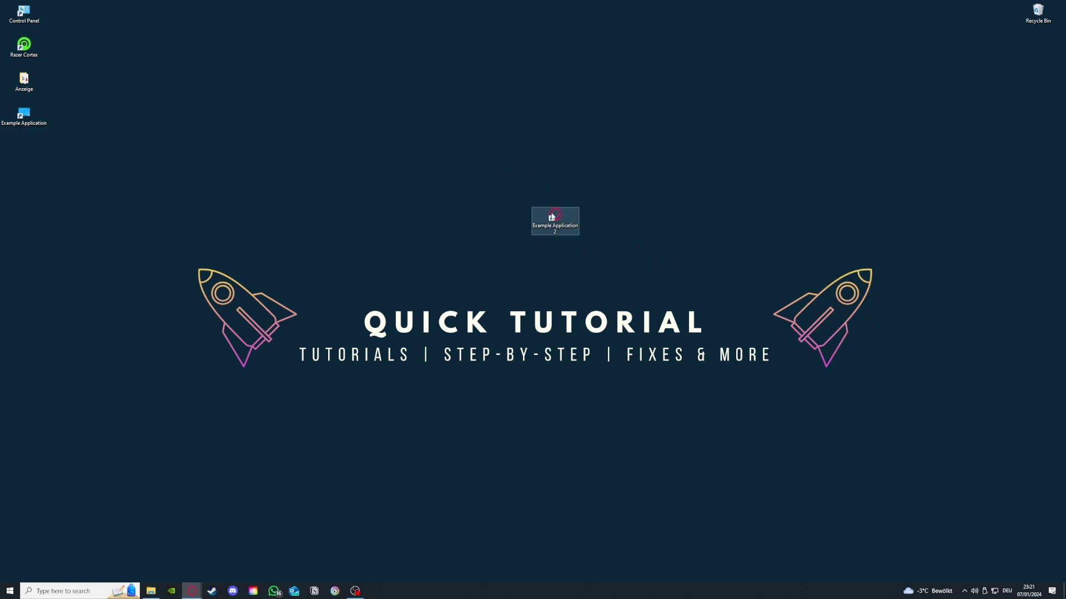
Move the Example Application 2 shortcut up and to the left on the desktop and deselect it.
{"action": "left_click_drag", "start_coordinate": [555, 218], "coordinate": [413, 183]}
{"action": "left_click", "coordinate": [667, 251]}
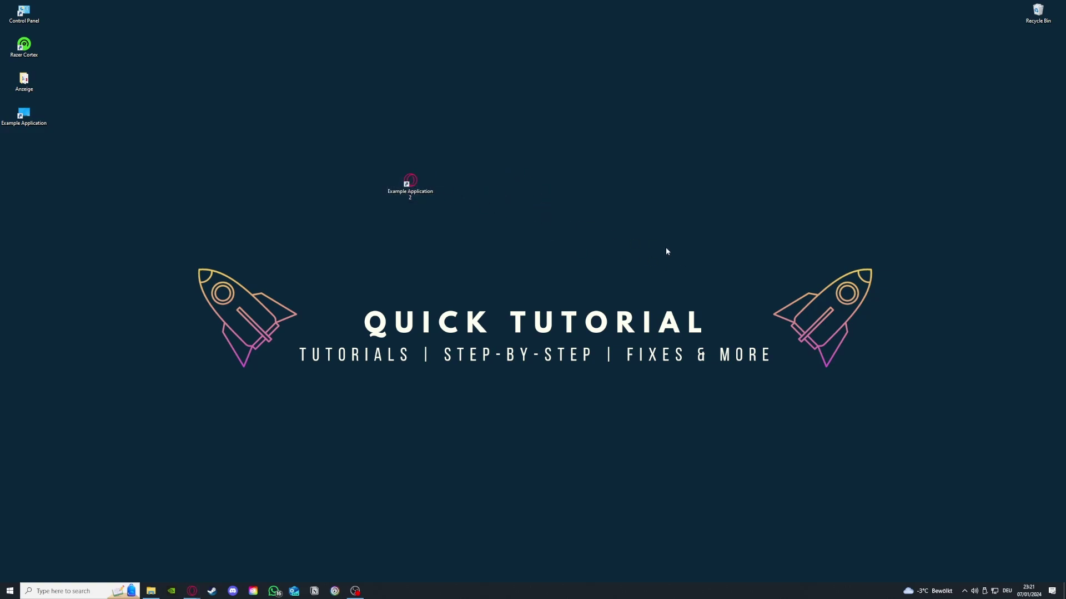